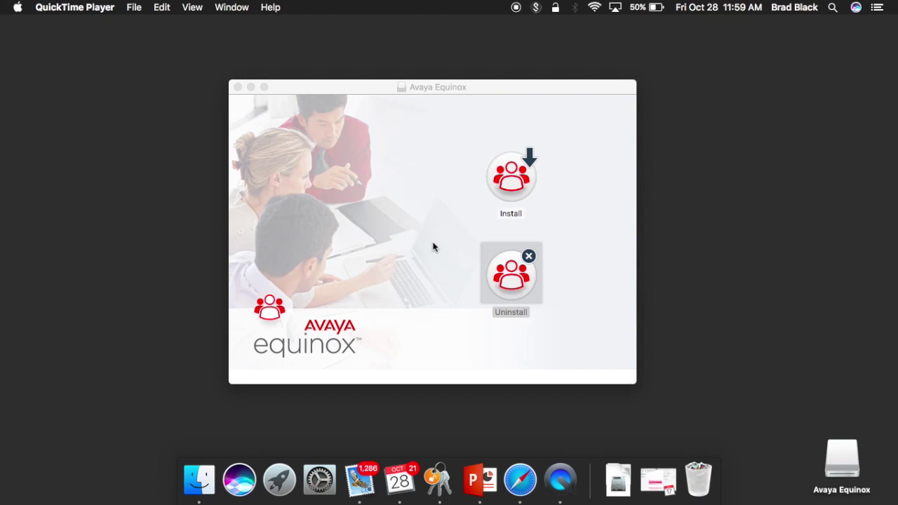
# Launch the Install Avaya Equinox package from the disk image
pyautogui.doubleClick(514, 177)
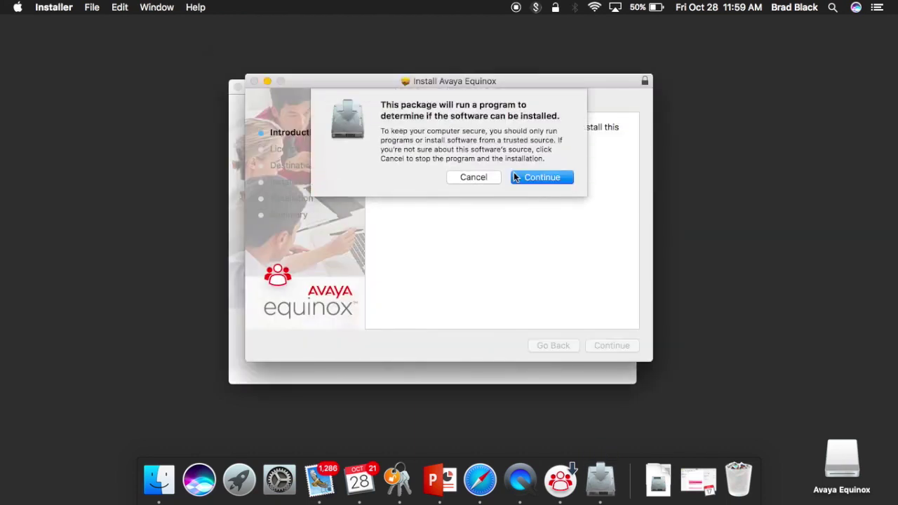
# Allow the pre-install check, accept the licence, and install Avaya Equinox on Macintosh HD using the admin password
pyautogui.click(547, 178)
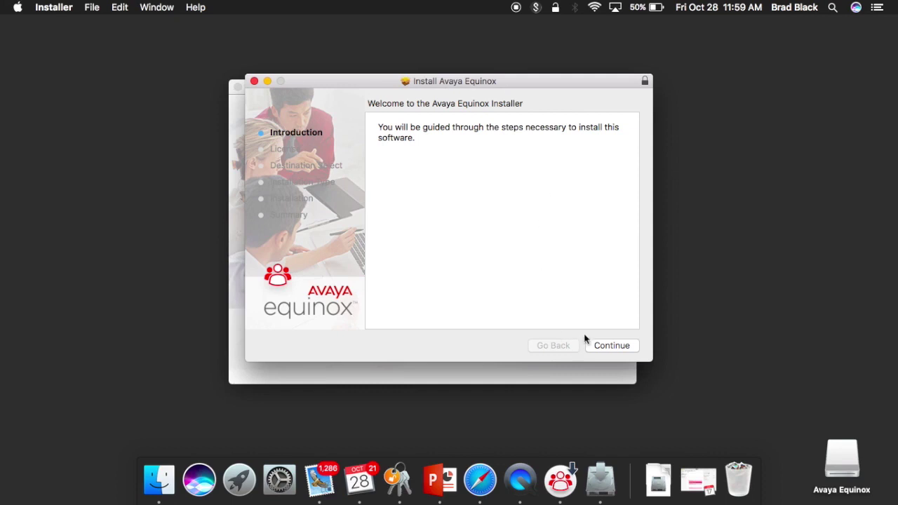
pyautogui.click(612, 346)
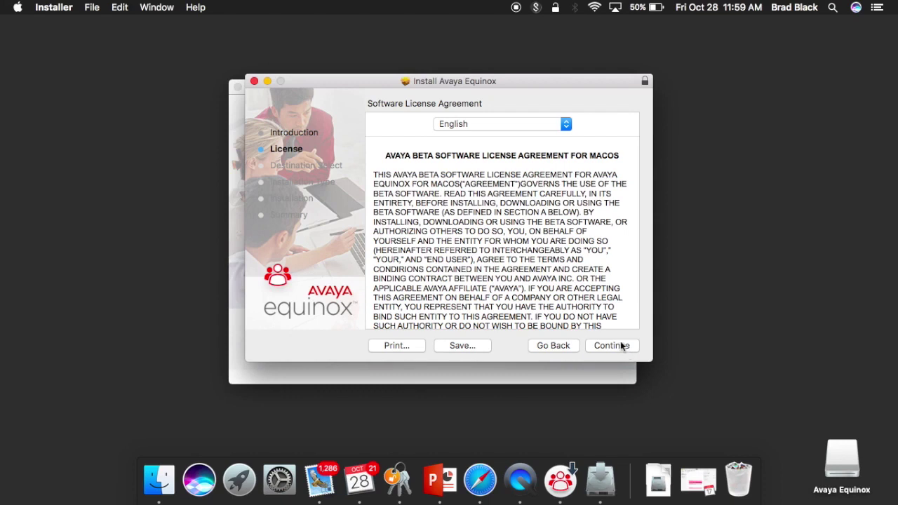
pyautogui.click(622, 346)
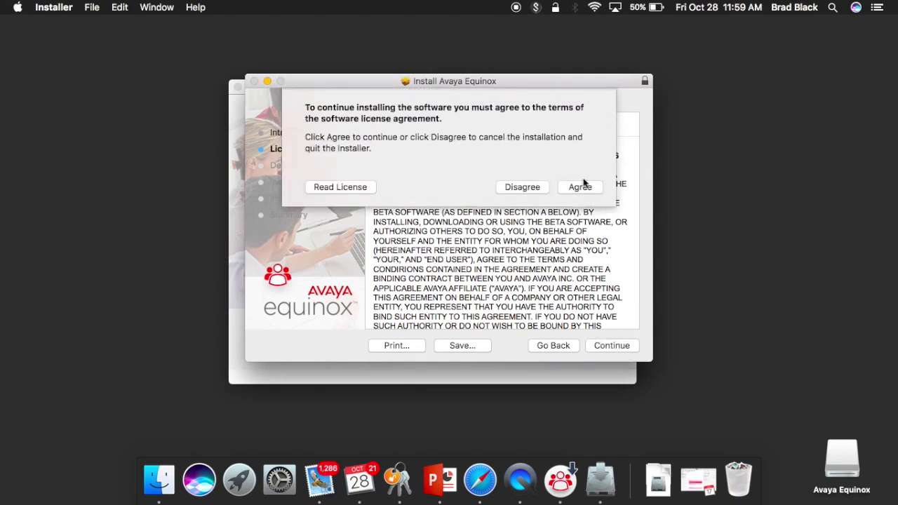
pyautogui.click(583, 186)
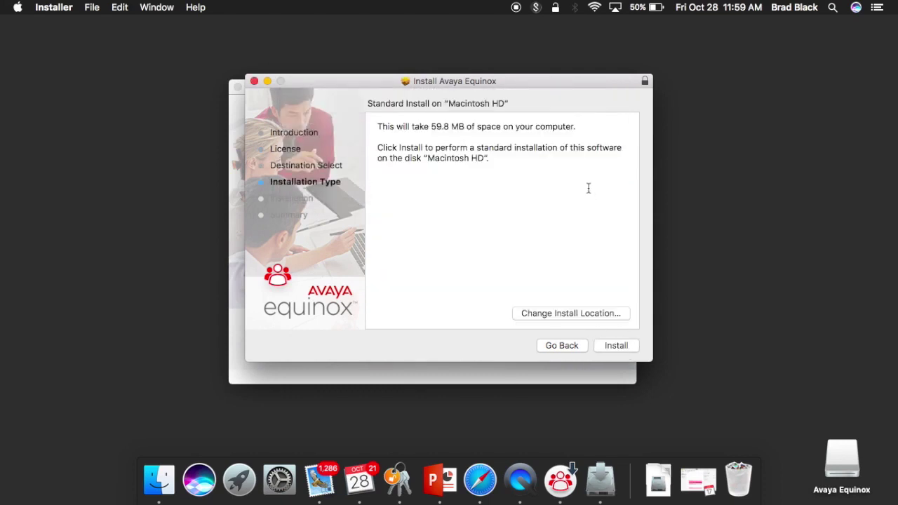
pyautogui.click(618, 345)
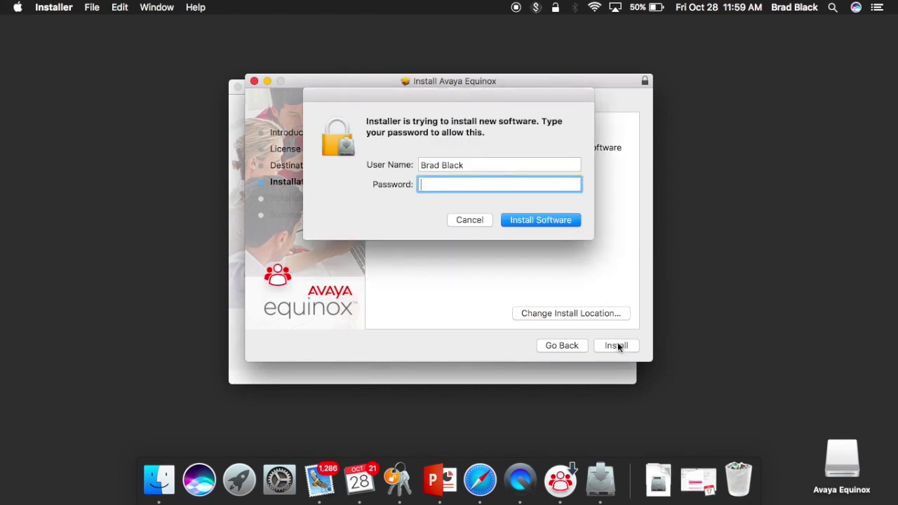
pyautogui.write('••••••••')
pyautogui.press('Return')
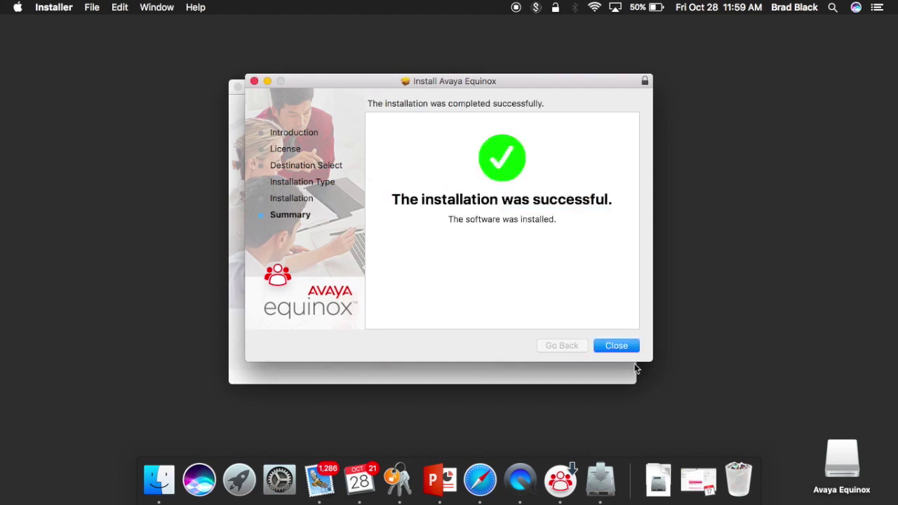
# Close the installer, keep the installer package, and grant Avaya Equinox calendar access
pyautogui.click(624, 349)
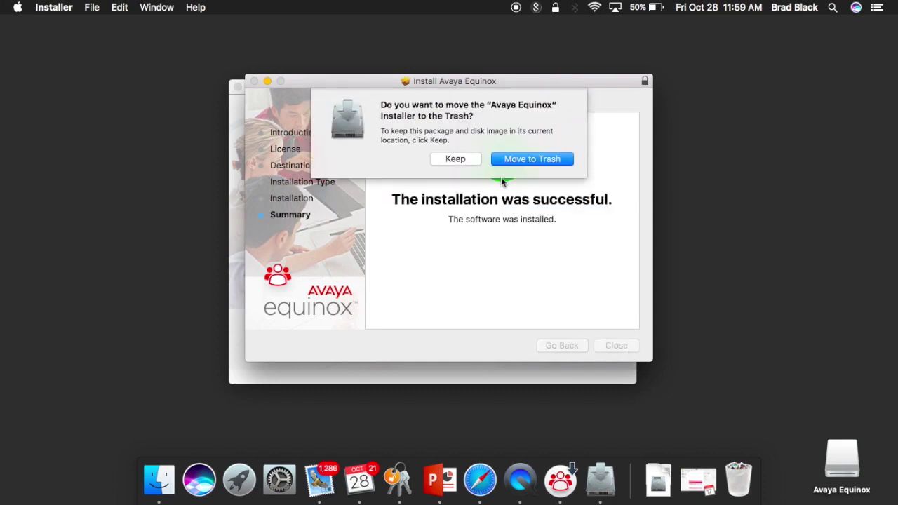
pyautogui.click(466, 162)
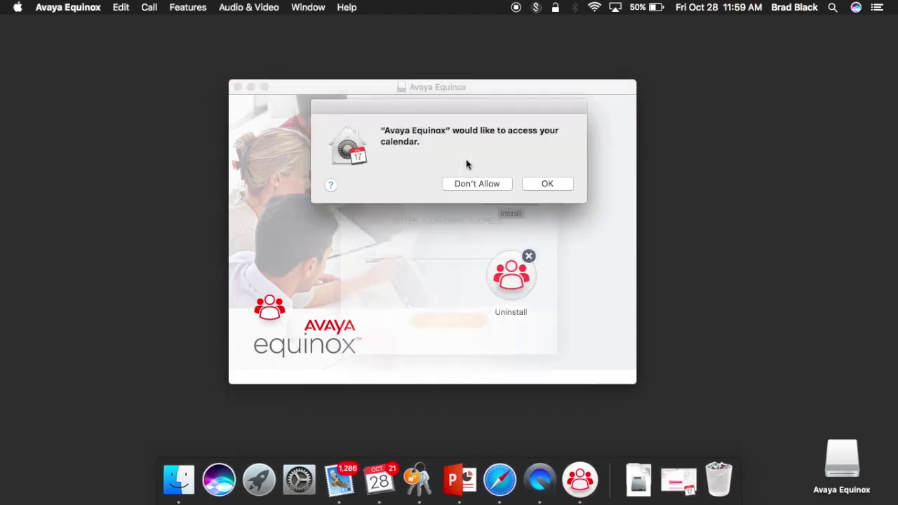
pyautogui.click(547, 185)
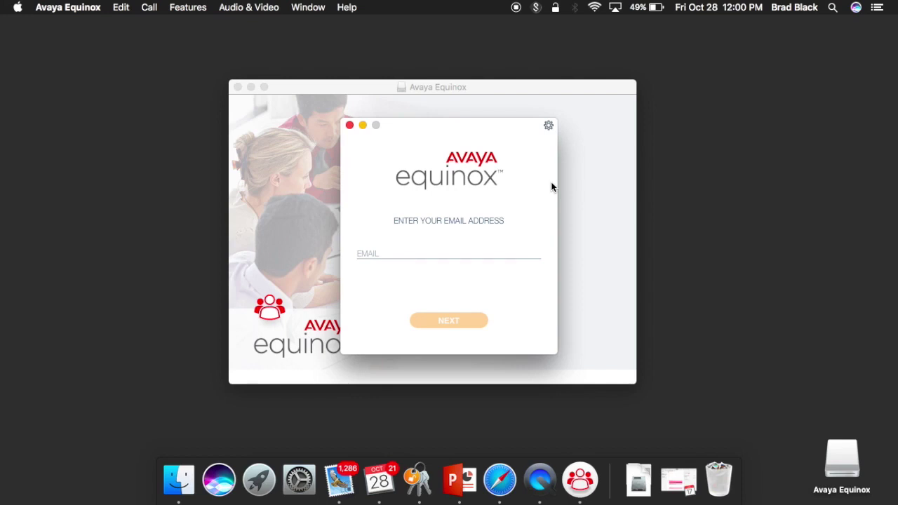
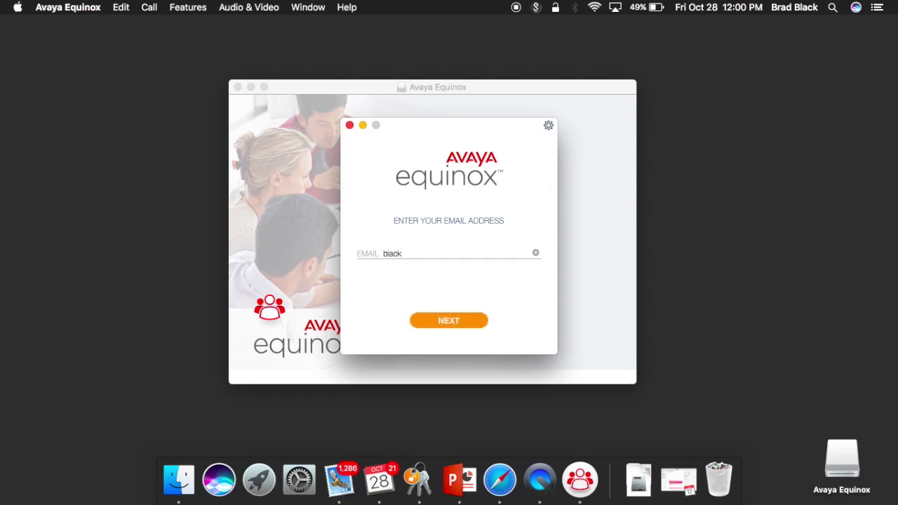
# Enter the account email address and choose the ALPHA-BLUE-AADS environment
pyautogui.click(446, 324)
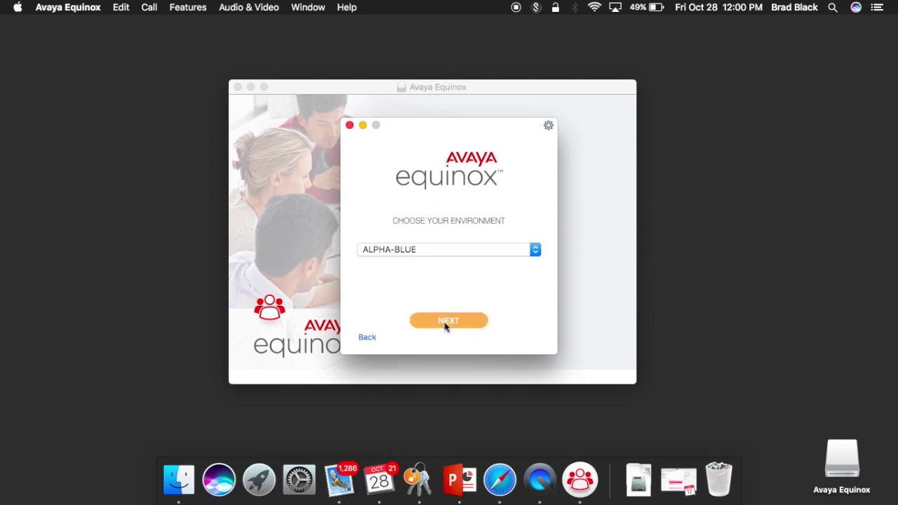
pyautogui.click(530, 249)
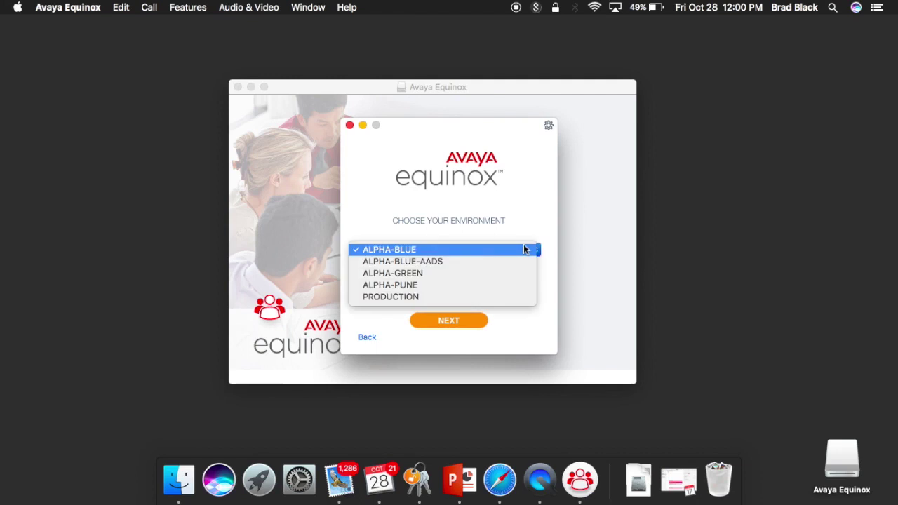
pyautogui.click(489, 262)
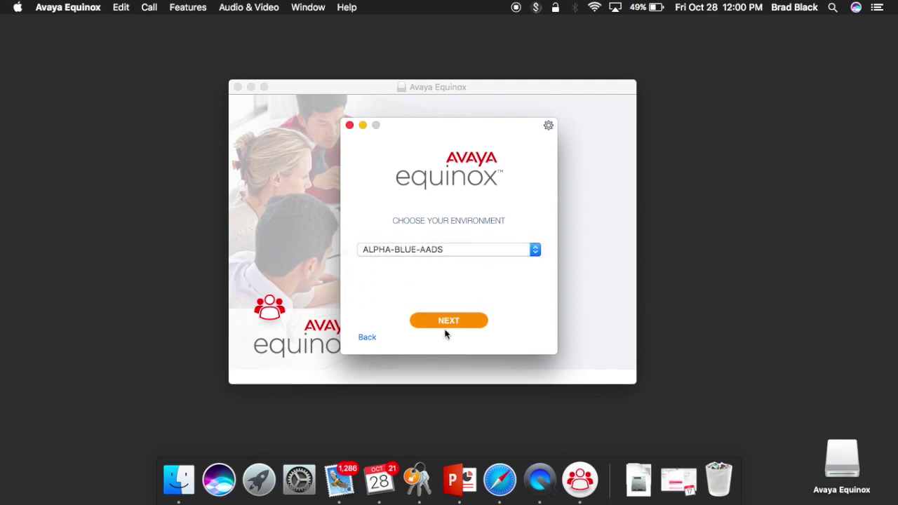
pyautogui.click(468, 322)
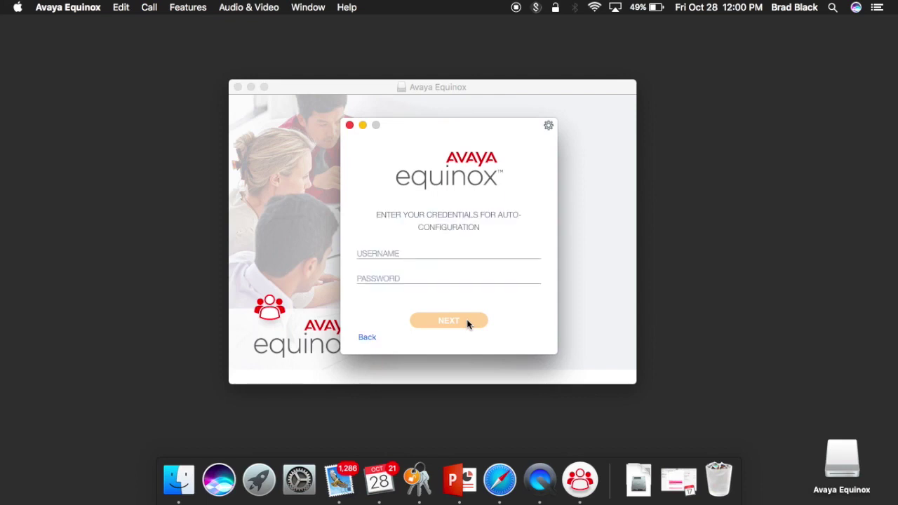
# Sign in with the username and password, then allow Avaya Equinox to access contacts
pyautogui.press('Tab')
pyautogui.write('*****')
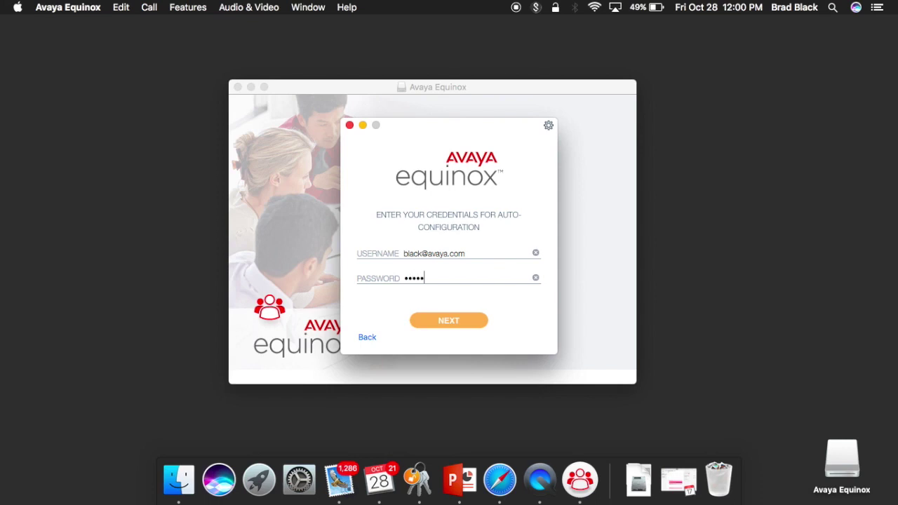
pyautogui.write('****')
pyautogui.press('Return')
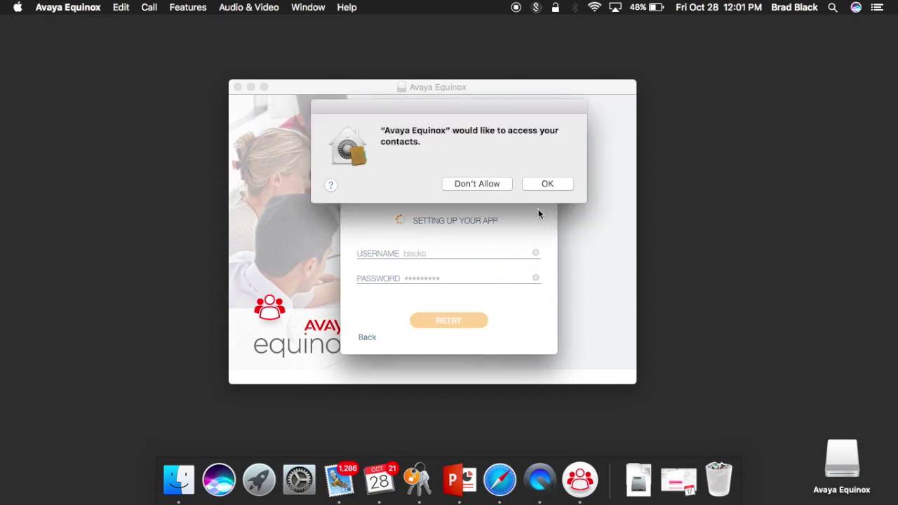
pyautogui.click(547, 184)
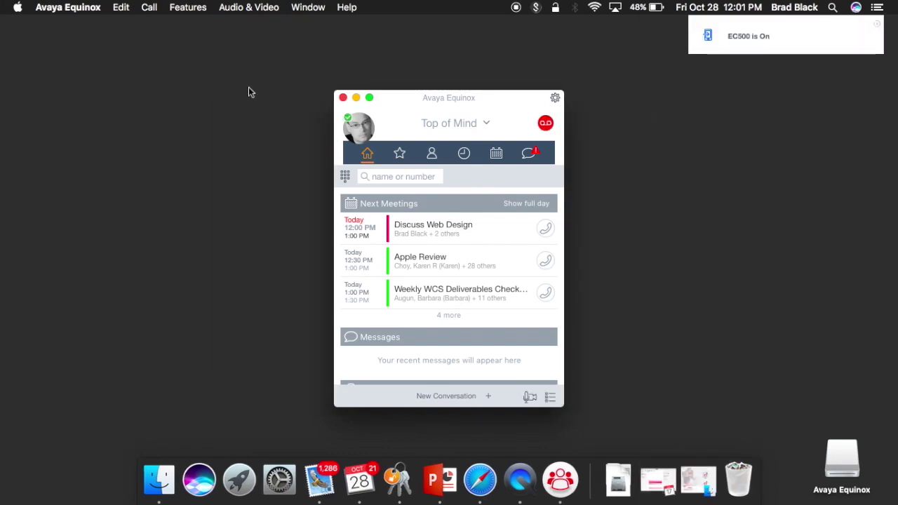
# Move the Equinox window higher and lengthen it so messages and History are visible
pyautogui.moveTo(405, 96); pyautogui.dragTo(396, 40)
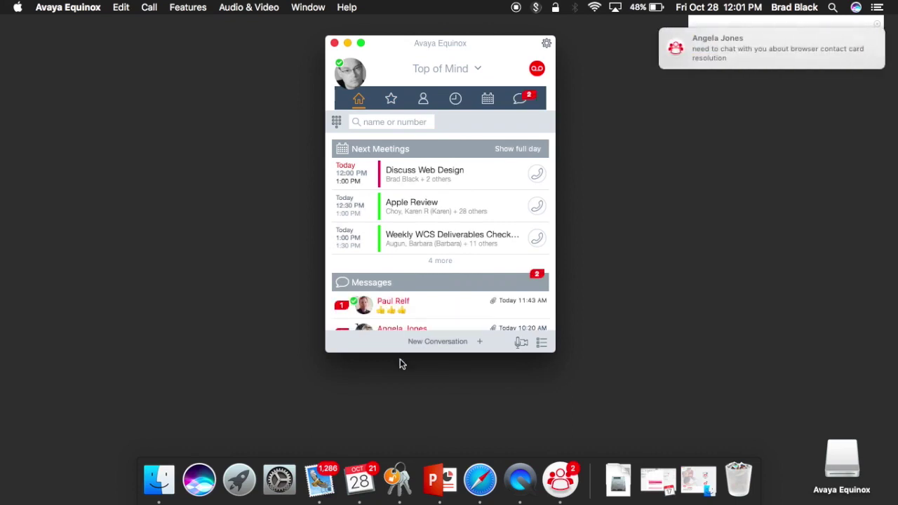
pyautogui.moveTo(400, 360); pyautogui.dragTo(391, 441)
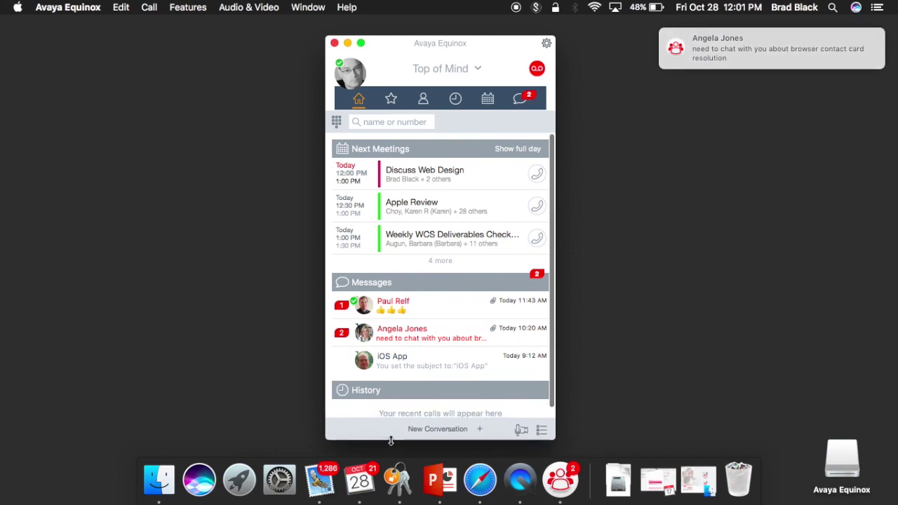
pyautogui.moveTo(490, 45); pyautogui.dragTo(494, 30)
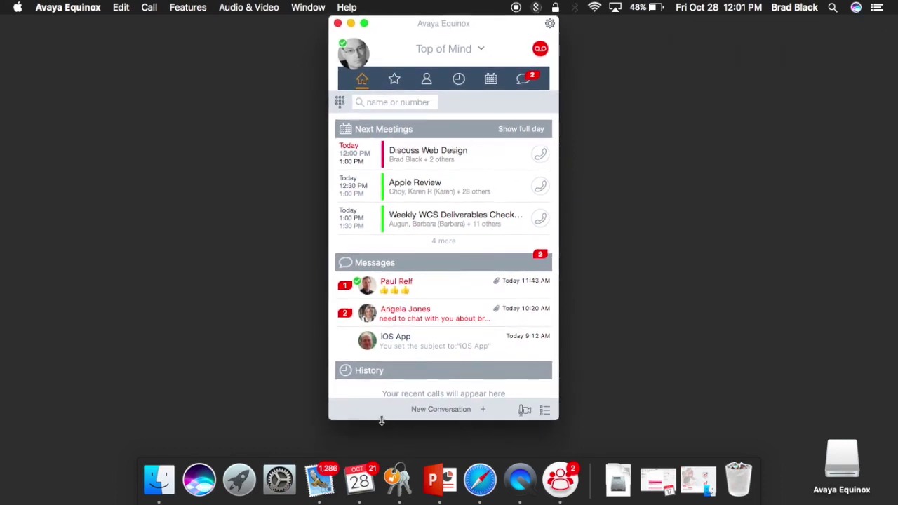
pyautogui.moveTo(382, 421); pyautogui.dragTo(383, 434)
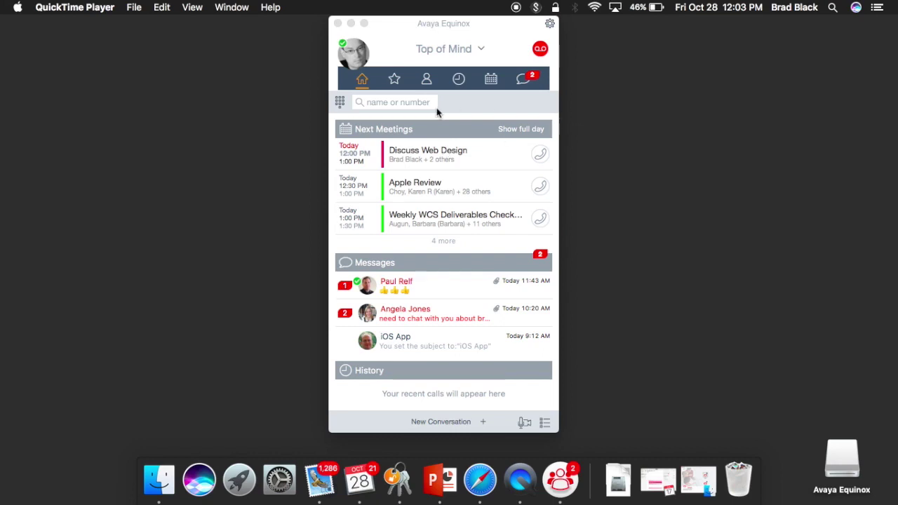
pyautogui.click(396, 83)
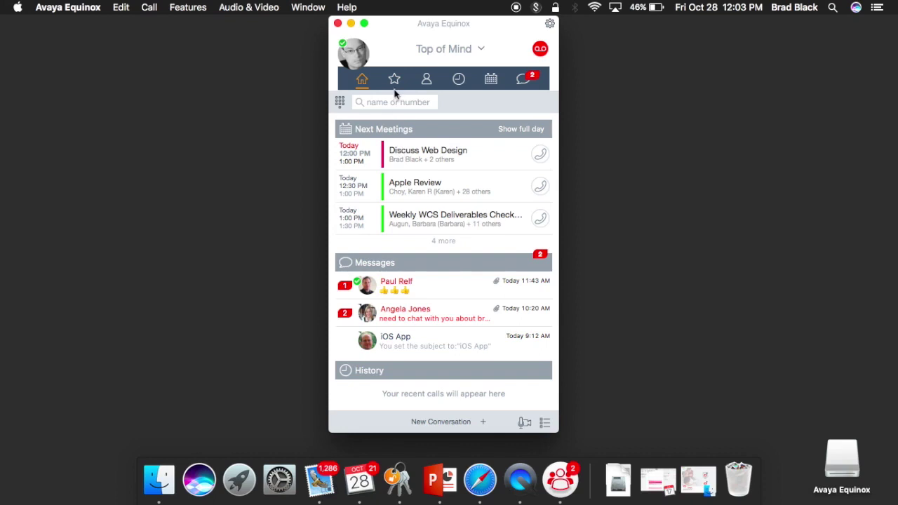
pyautogui.click(396, 87)
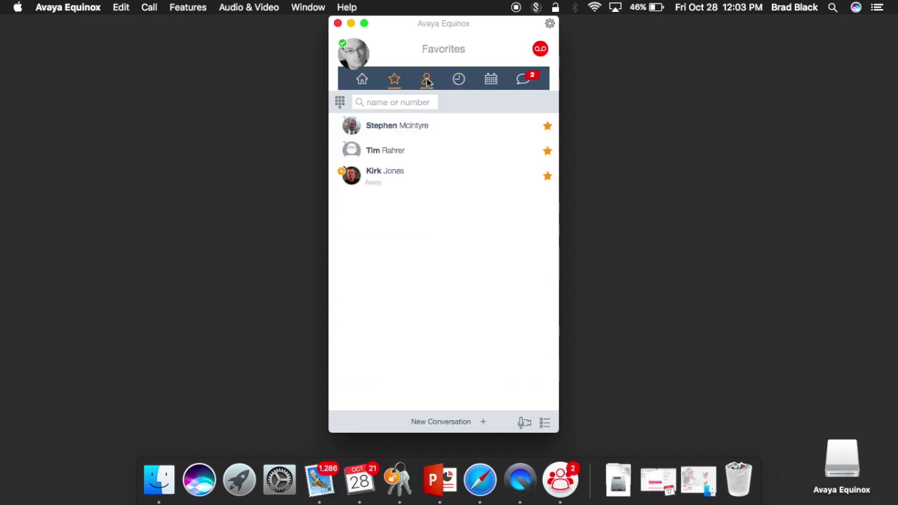
pyautogui.click(427, 82)
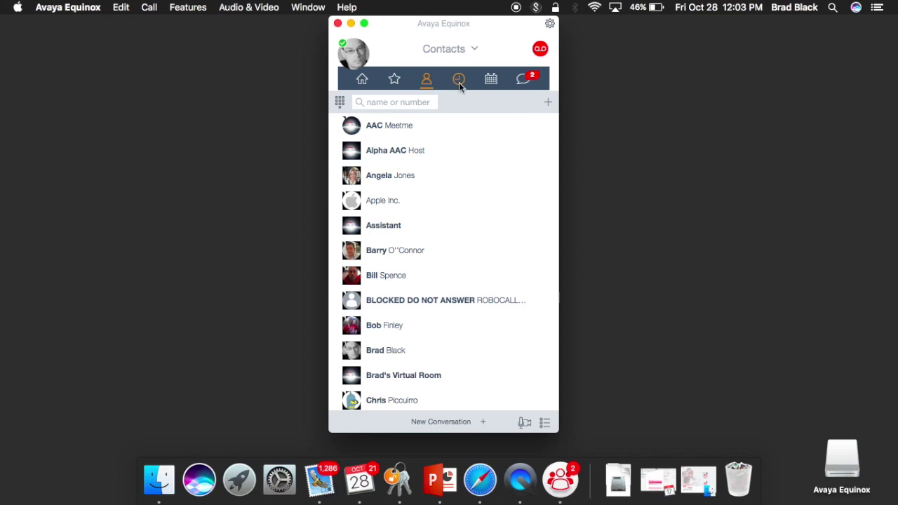
pyautogui.click(459, 83)
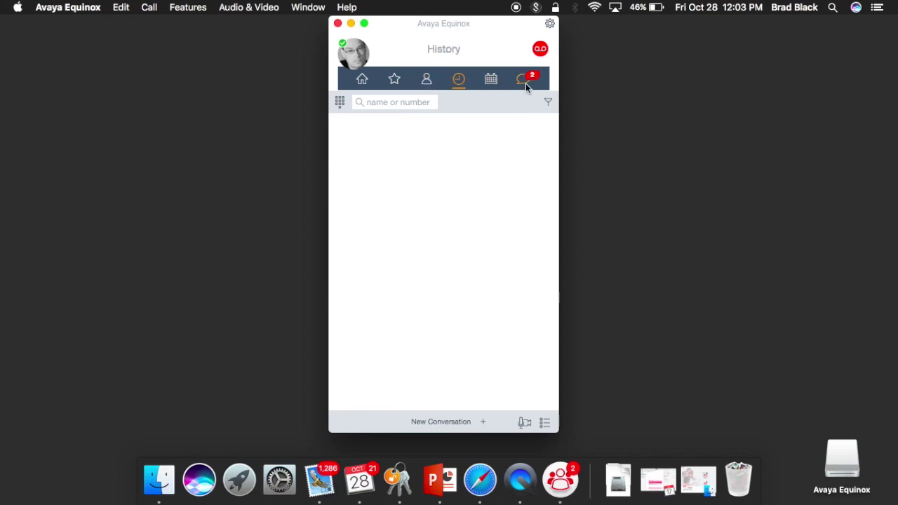
pyautogui.click(526, 83)
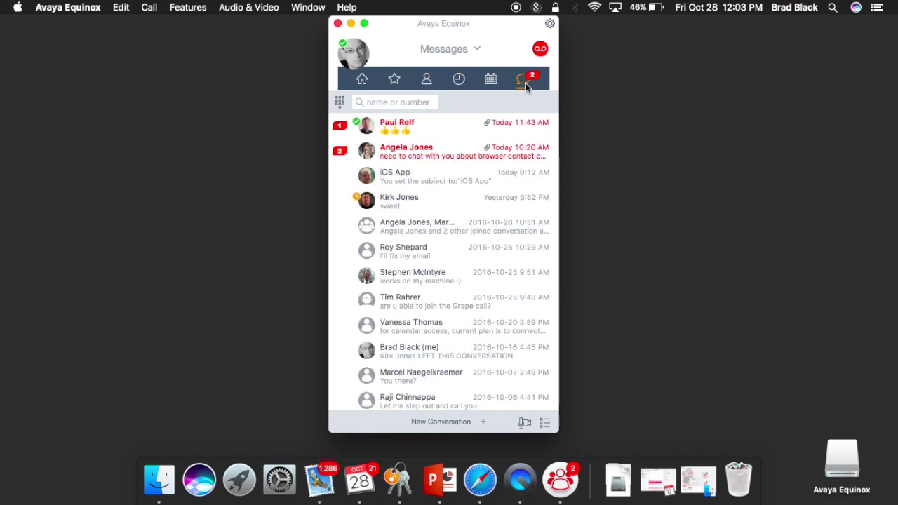
pyautogui.click(360, 82)
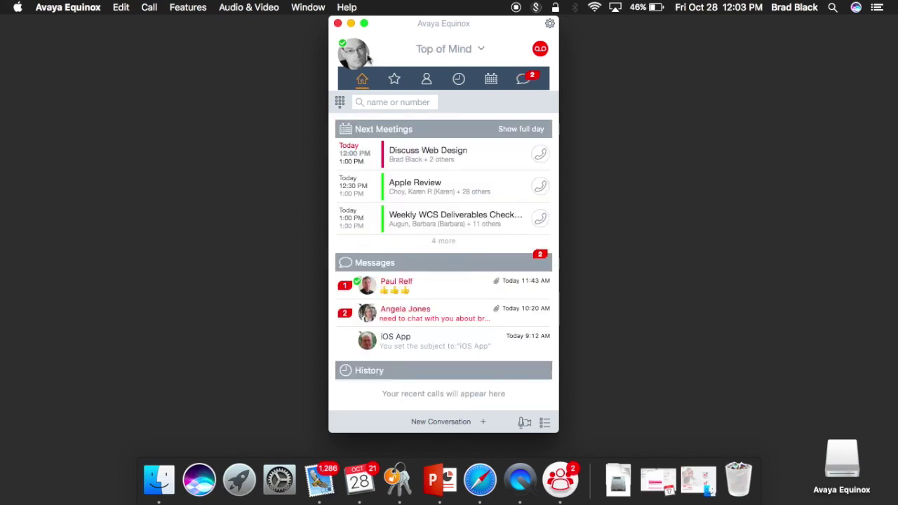
# Review presence and incoming call options, keeping Available (Auto) and EC500, and close the profile popover
pyautogui.click(360, 55)
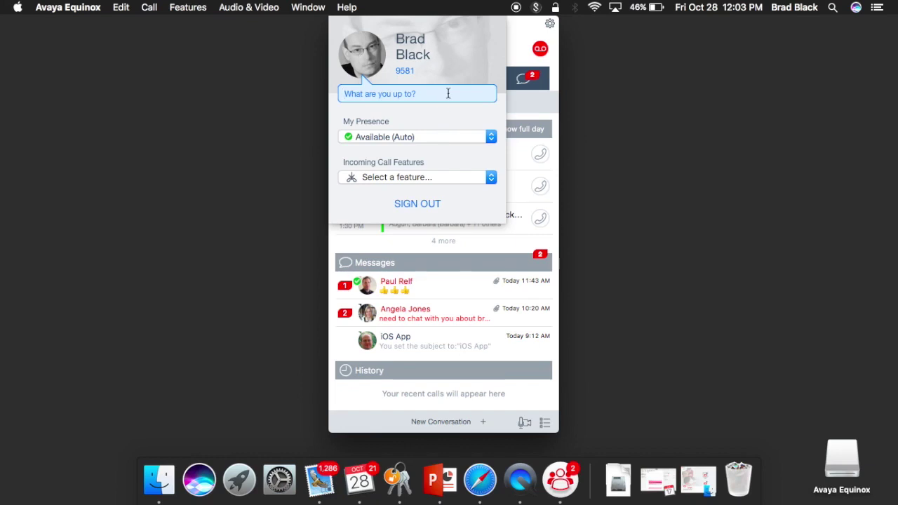
pyautogui.click(431, 138)
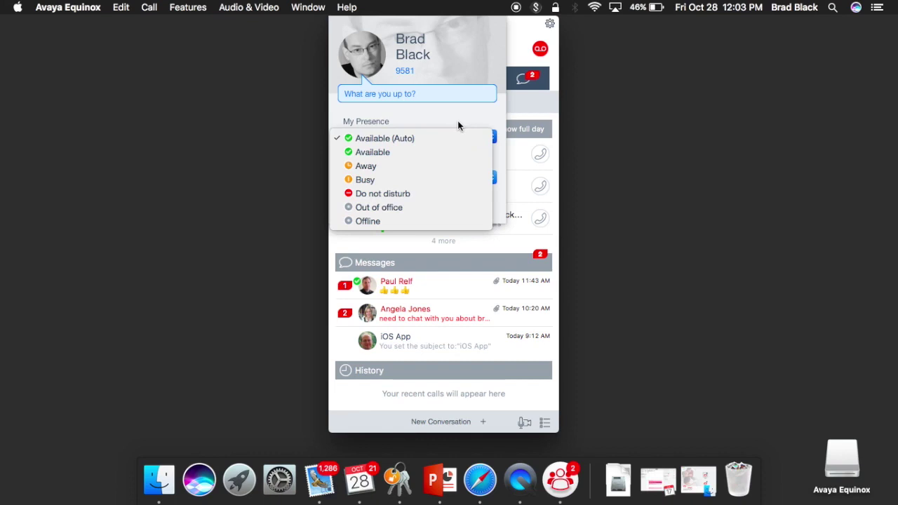
pyautogui.click(458, 125)
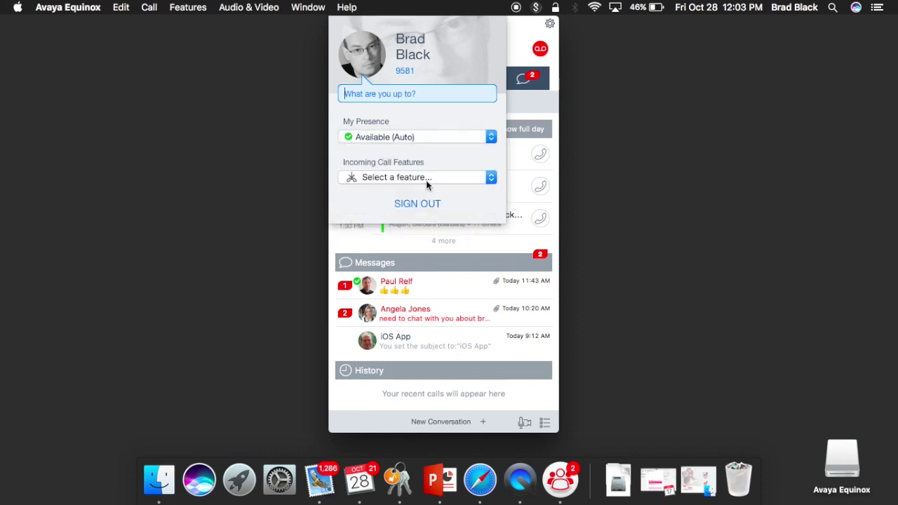
pyautogui.click(426, 178)
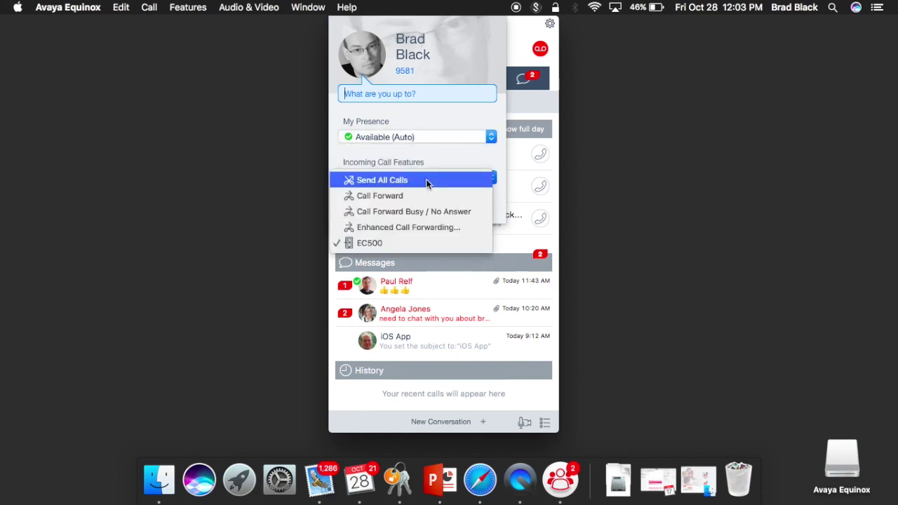
pyautogui.click(469, 115)
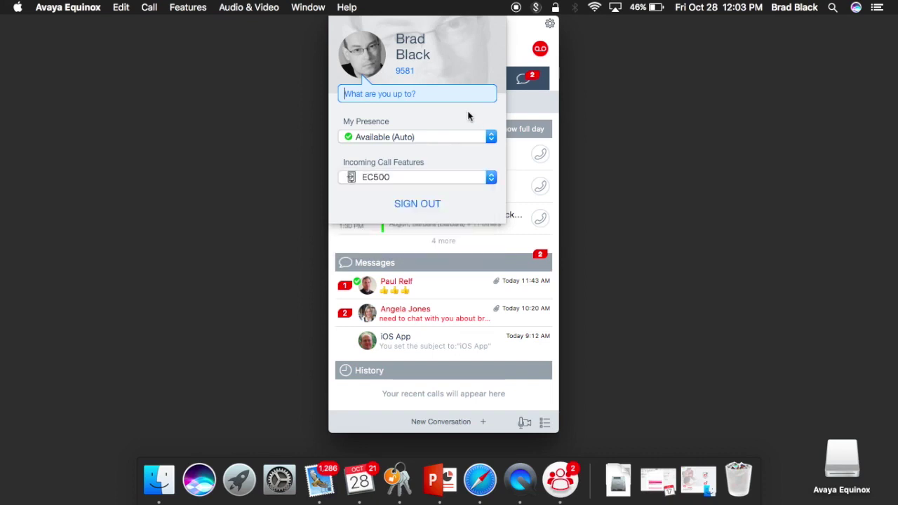
pyautogui.click(516, 40)
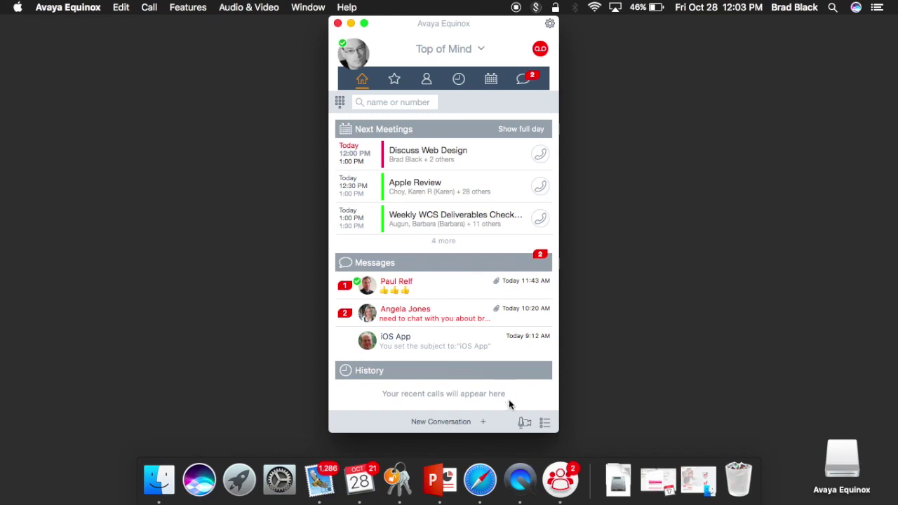
pyautogui.click(524, 423)
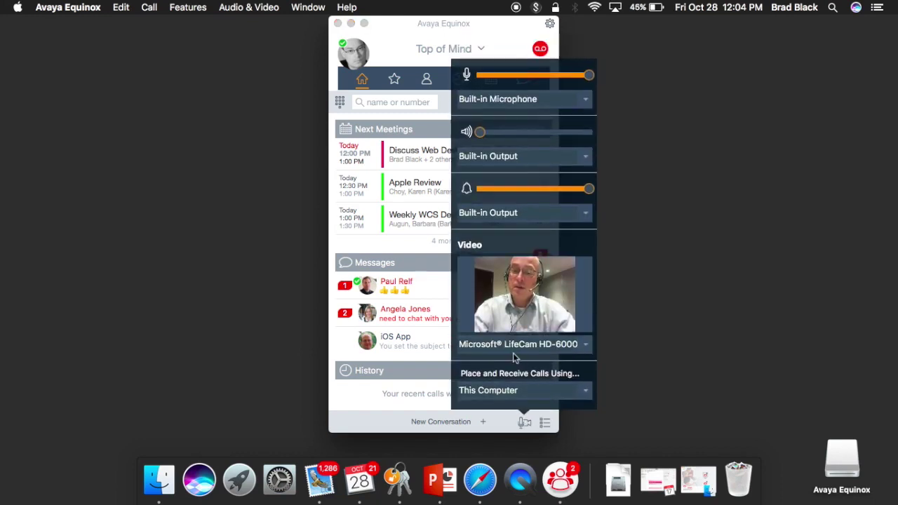
pyautogui.click(577, 393)
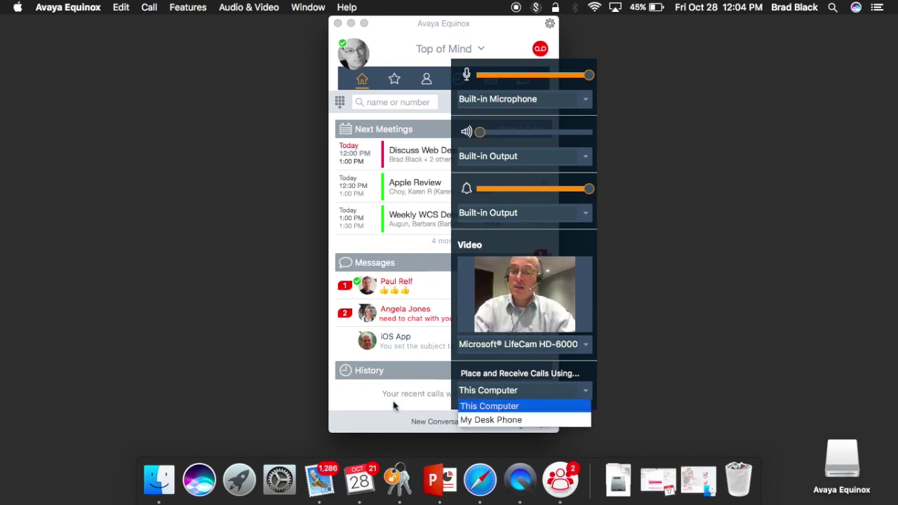
pyautogui.click(358, 418)
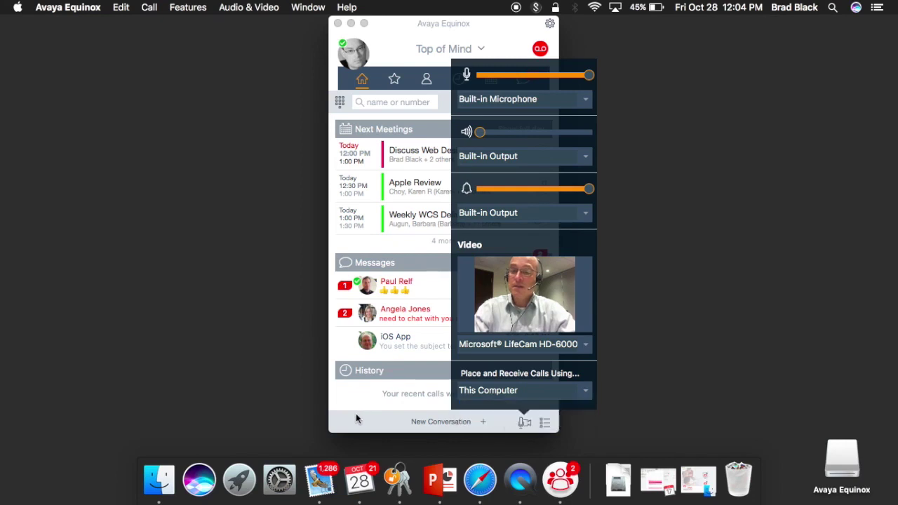
pyautogui.click(356, 413)
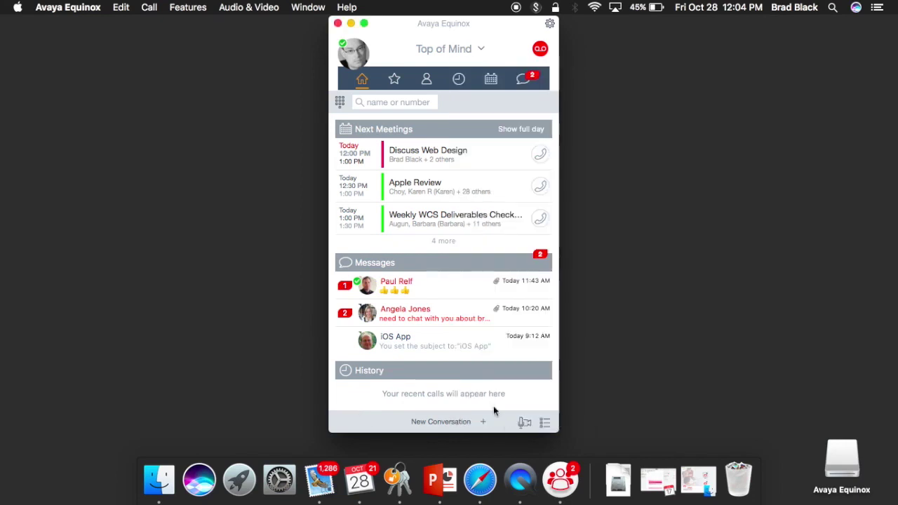
pyautogui.click(546, 423)
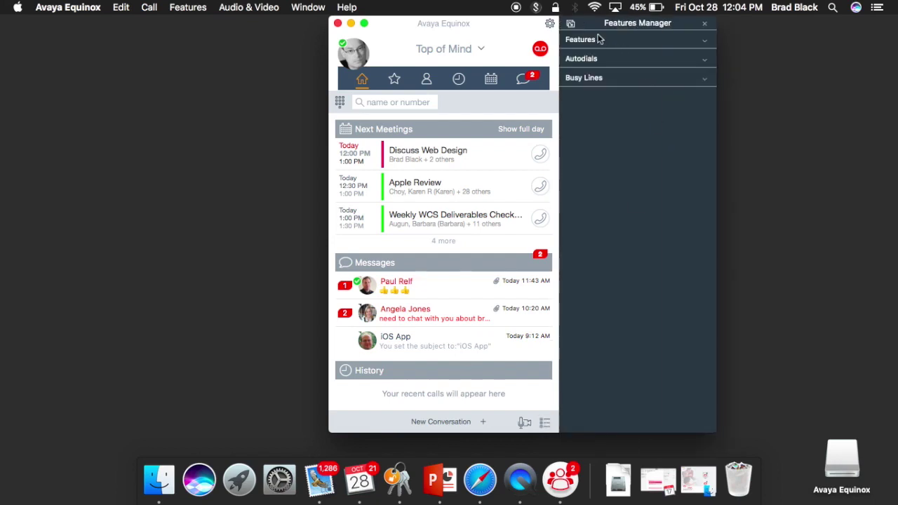
# Place Features Manager beside the home window and expand Features, Autodials and Busy Lines
pyautogui.click(602, 28)
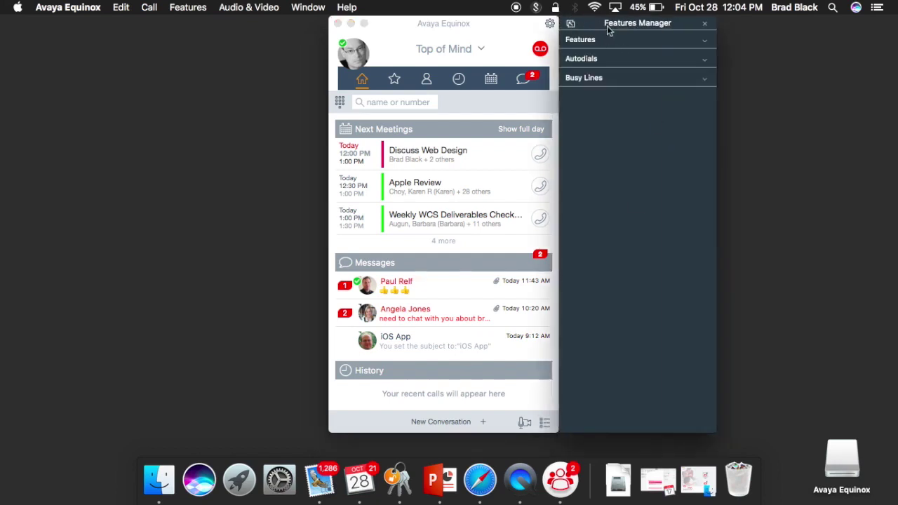
pyautogui.moveTo(602, 28); pyautogui.dragTo(756, 35)
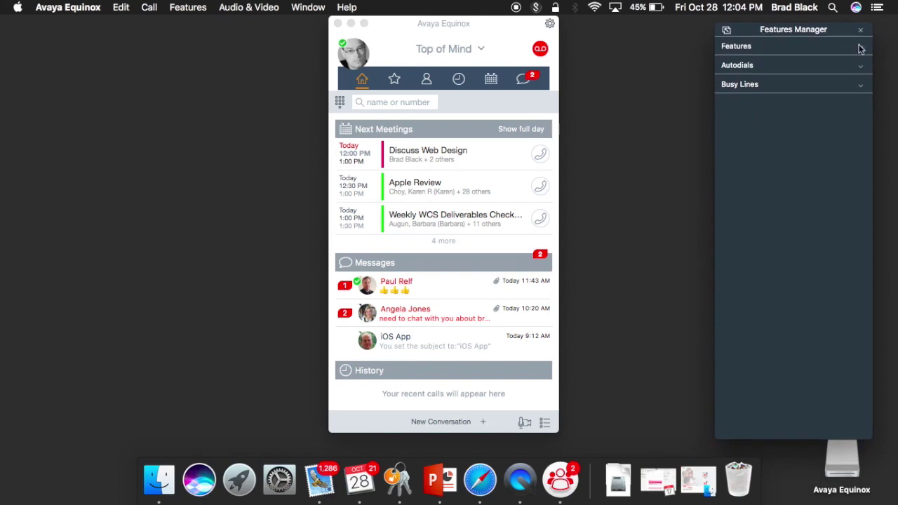
pyautogui.click(861, 46)
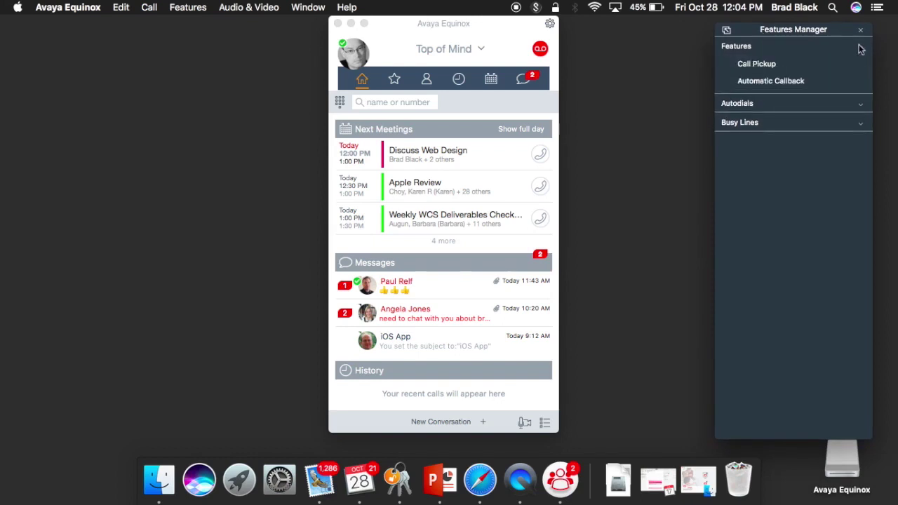
pyautogui.click(864, 107)
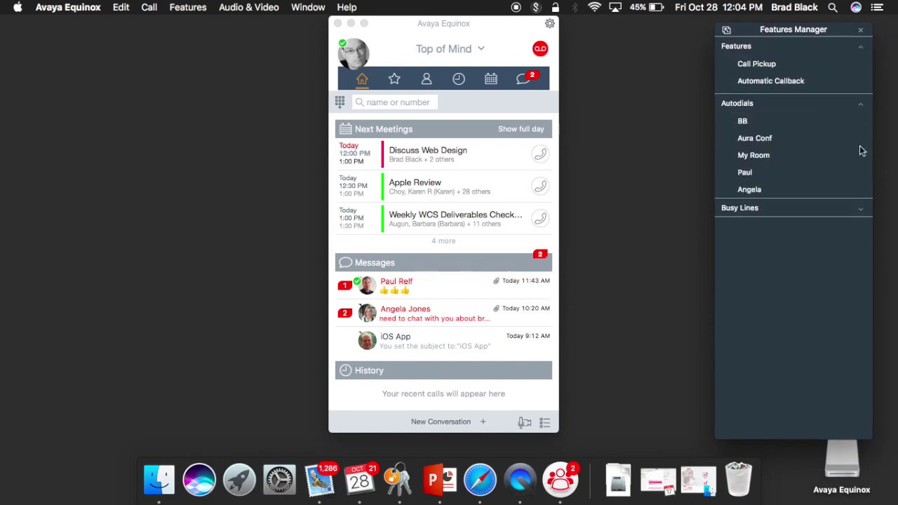
pyautogui.click(861, 212)
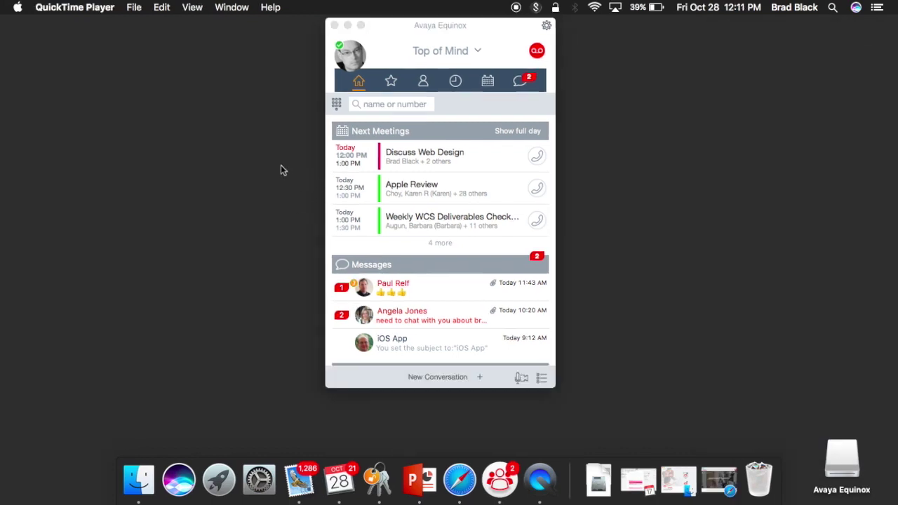
# Bring Equinox forward, open and close the dialpad, then dial into the Discuss Web Design meeting
pyautogui.click(380, 105)
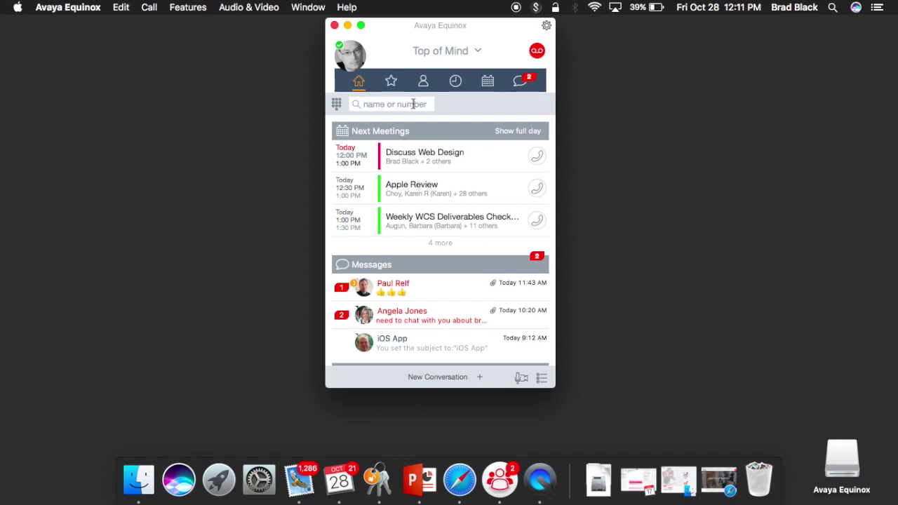
pyautogui.click(336, 104)
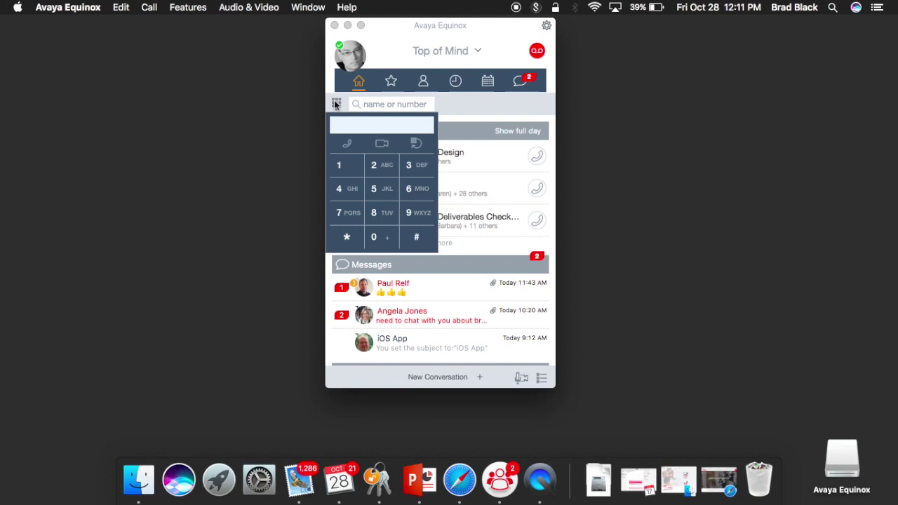
pyautogui.click(285, 137)
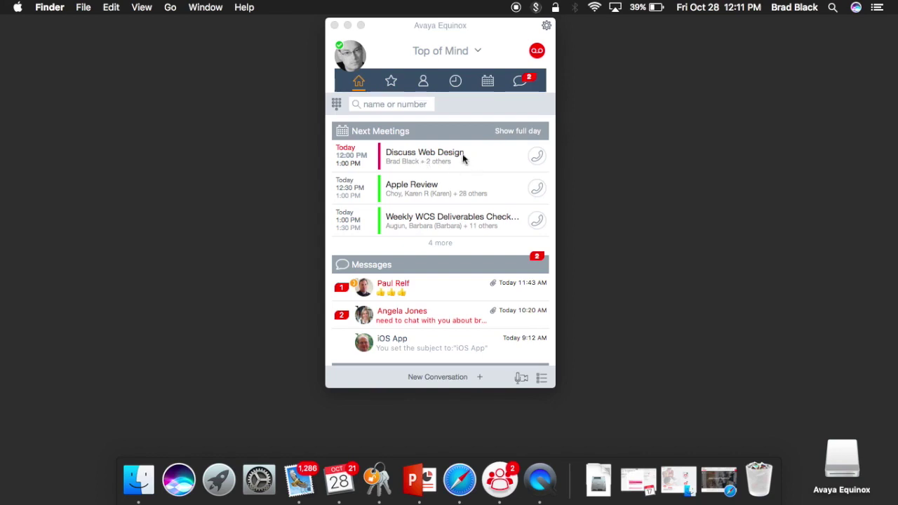
pyautogui.click(538, 155)
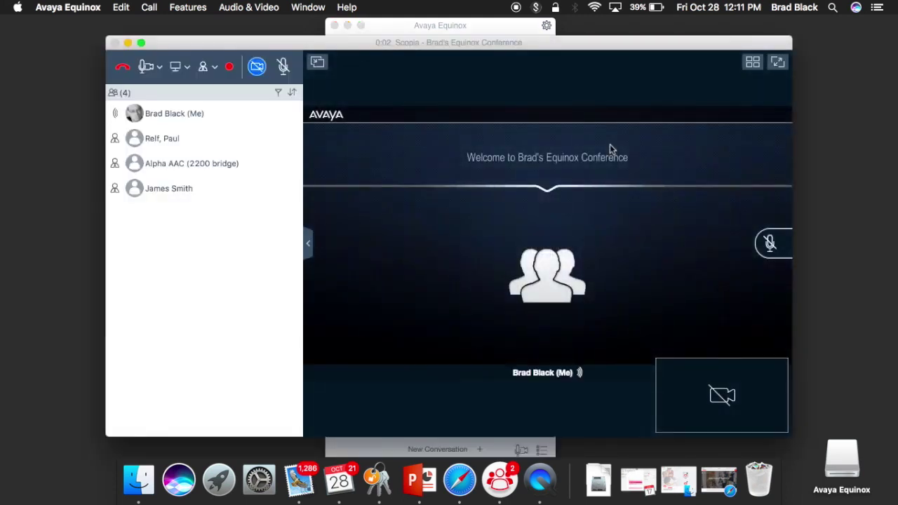
# Mute the microphone and turn on the camera in the conference
pyautogui.click(285, 66)
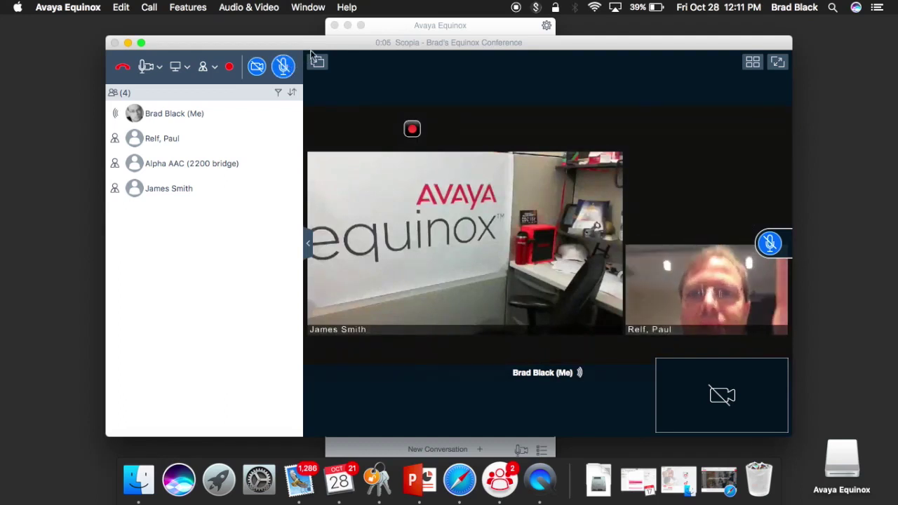
pyautogui.click(257, 68)
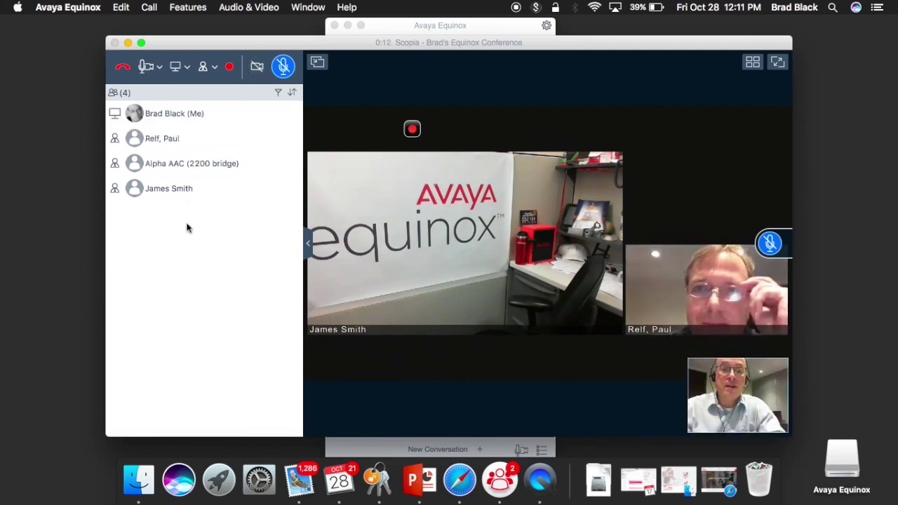
# Check audio devices and call options, open the sharing choices, and bring the avaya.com browser forward
pyautogui.click(149, 70)
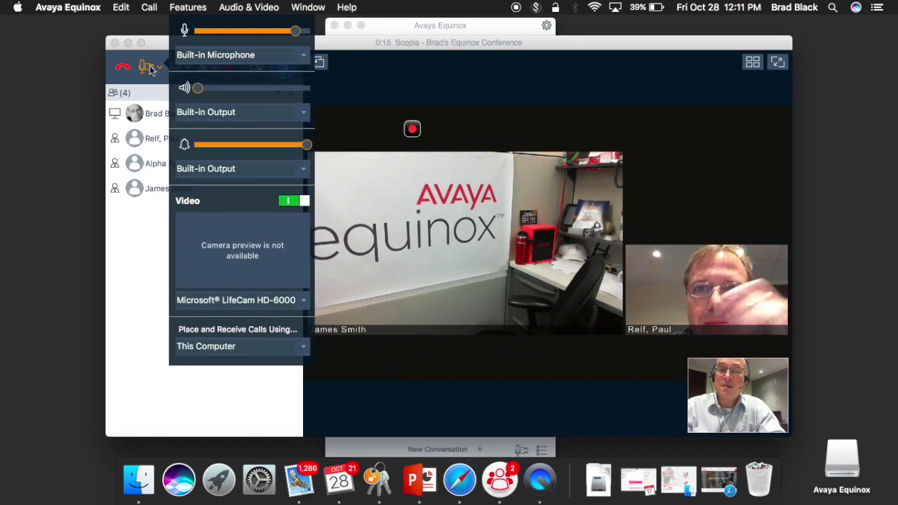
pyautogui.click(130, 251)
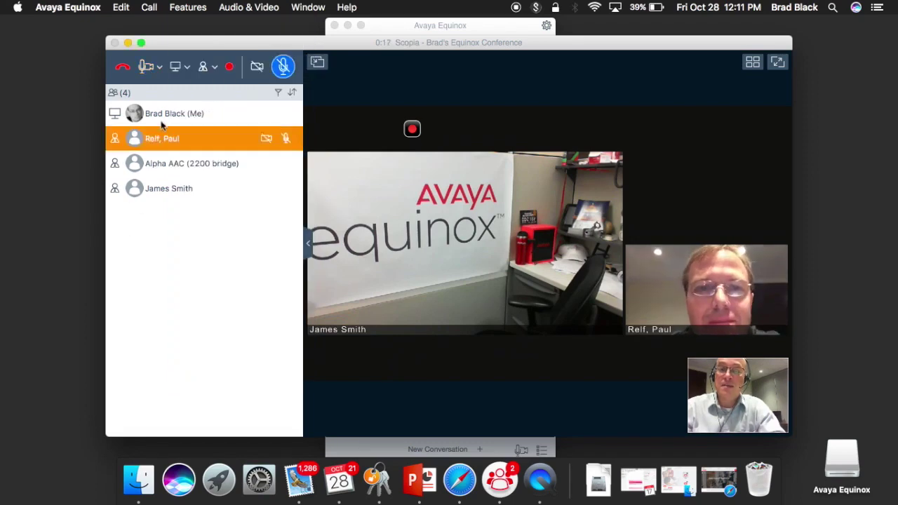
pyautogui.click(205, 68)
pyautogui.moveTo(226, 92)
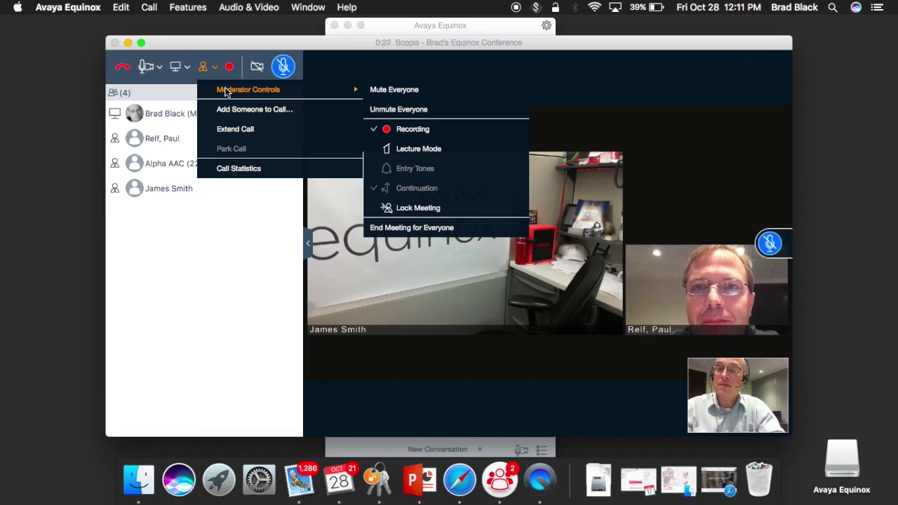
pyautogui.click(179, 67)
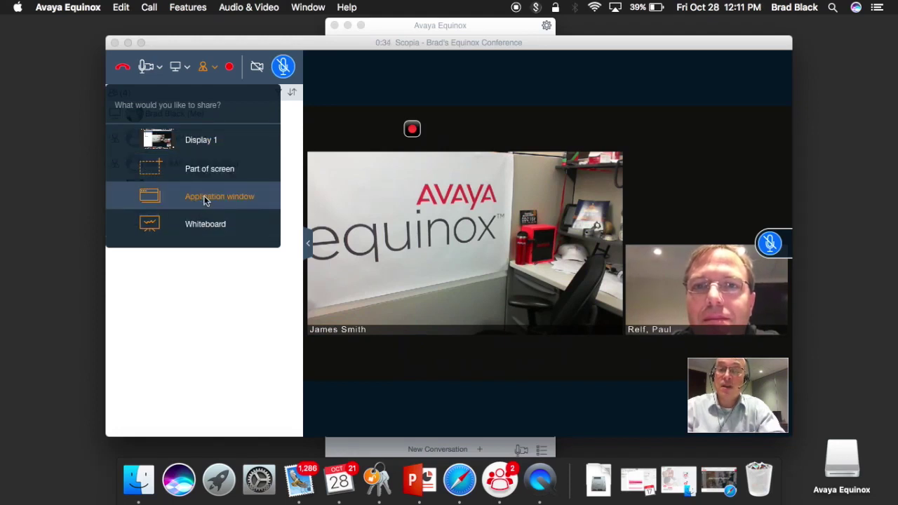
pyautogui.click(460, 483)
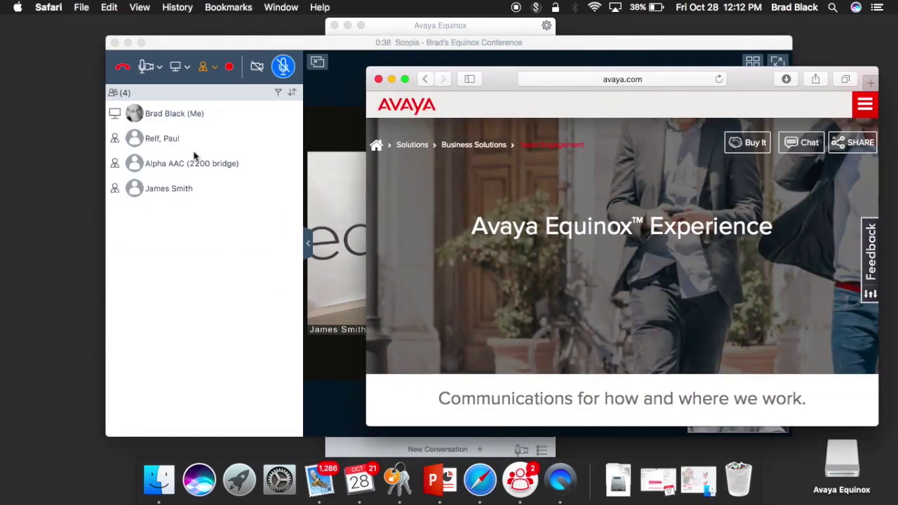
# Share the Safari avaya.com Avaya Equinox Experience window into the conference as an application window
pyautogui.click(181, 75)
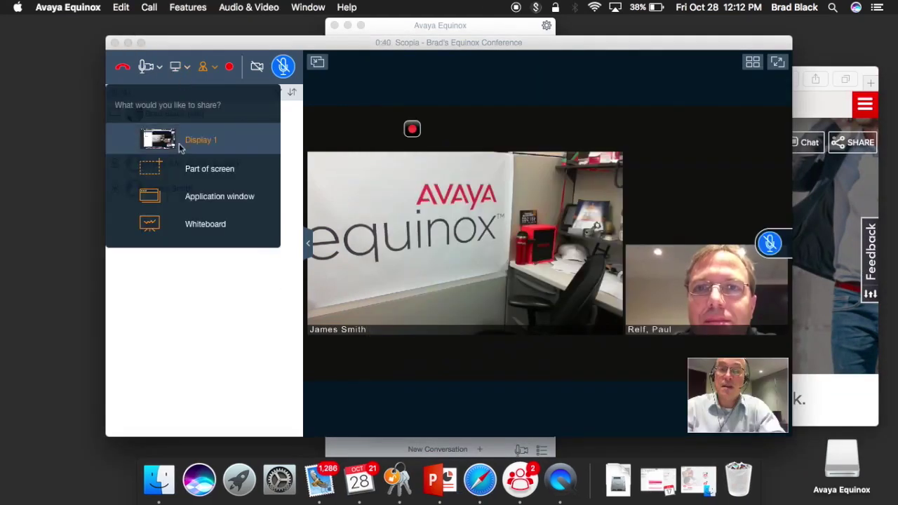
pyautogui.click(207, 191)
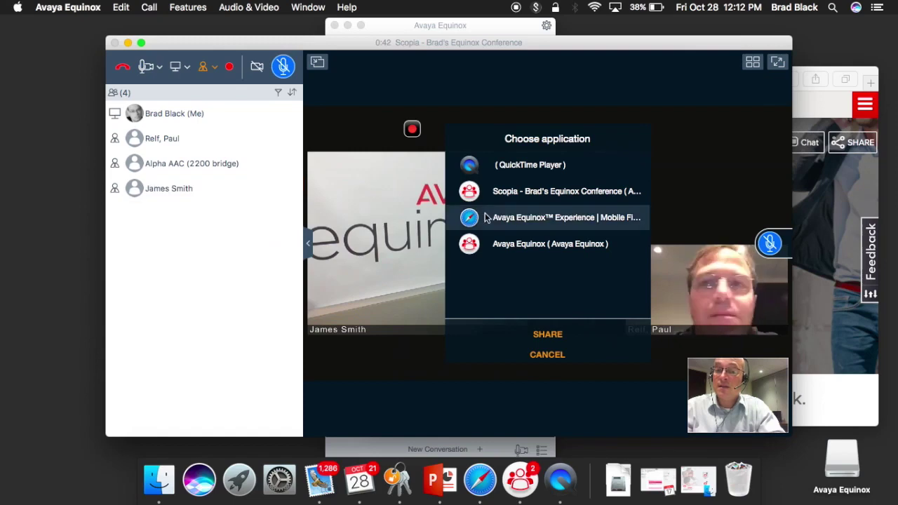
pyautogui.click(528, 218)
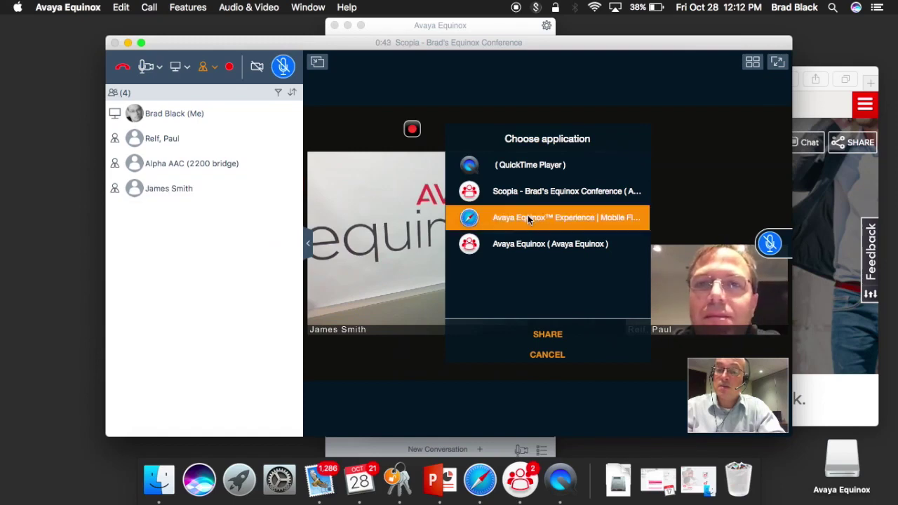
pyautogui.click(543, 337)
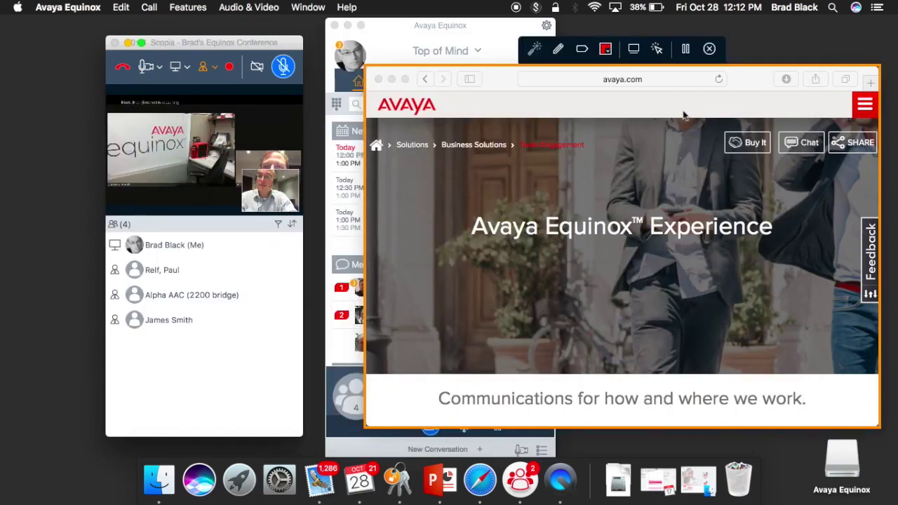
# Mark the shared page with an annotation arrow, pause and resume sharing, then stop sharing
pyautogui.click(582, 51)
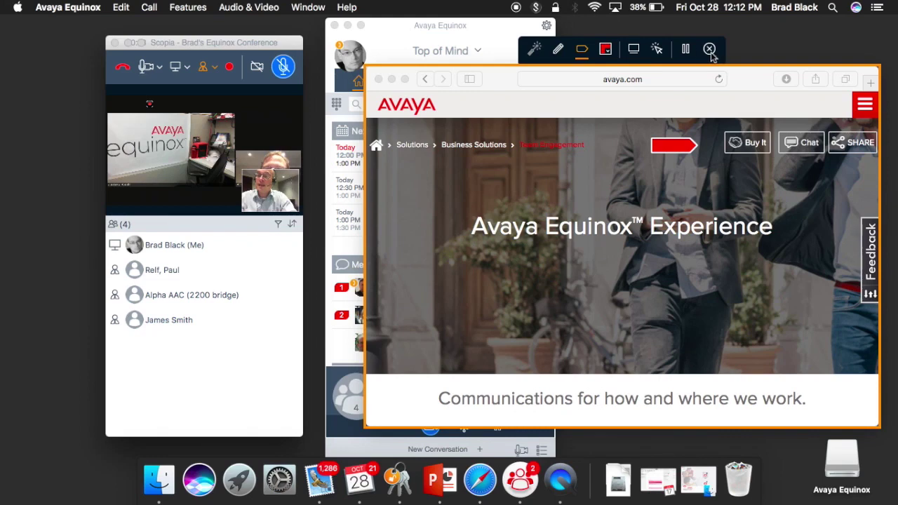
pyautogui.click(688, 52)
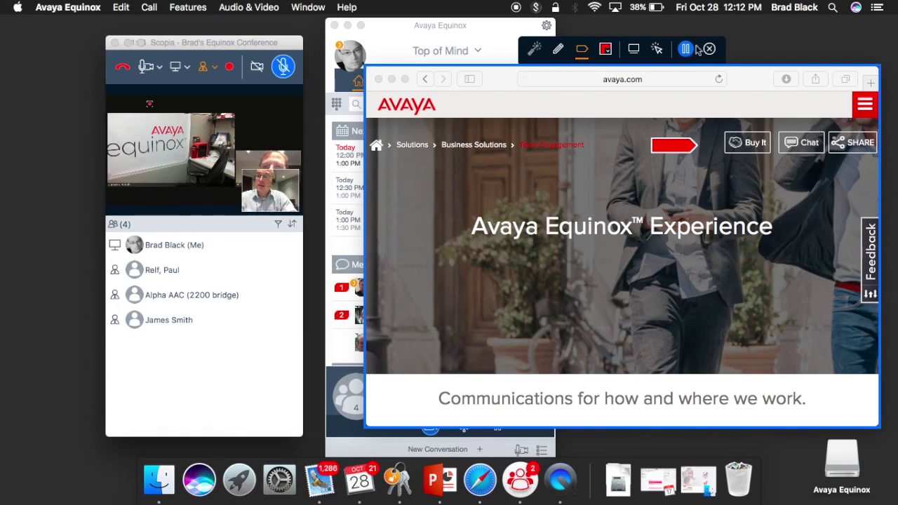
pyautogui.click(687, 50)
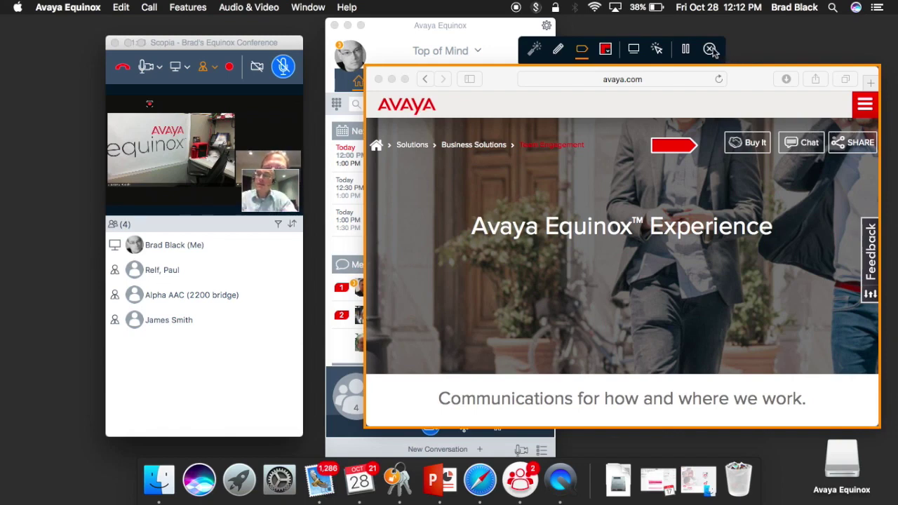
pyautogui.click(710, 50)
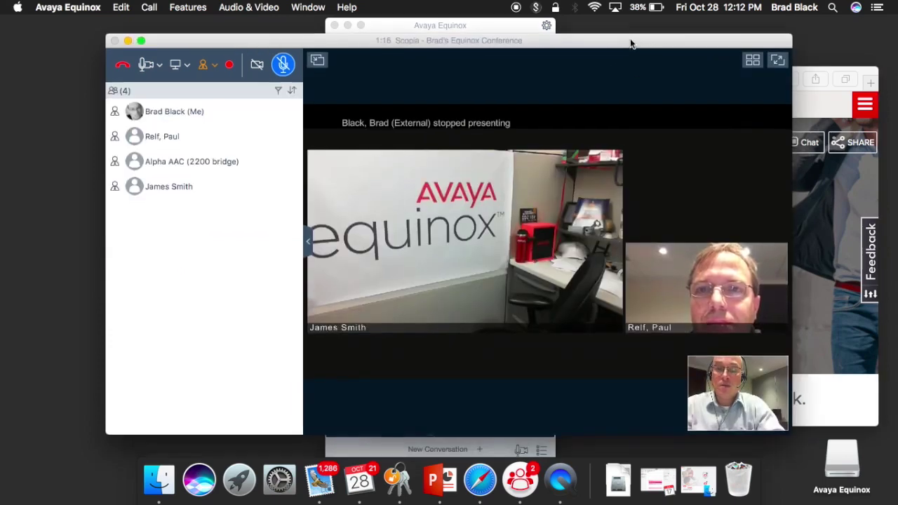
pyautogui.click(769, 49)
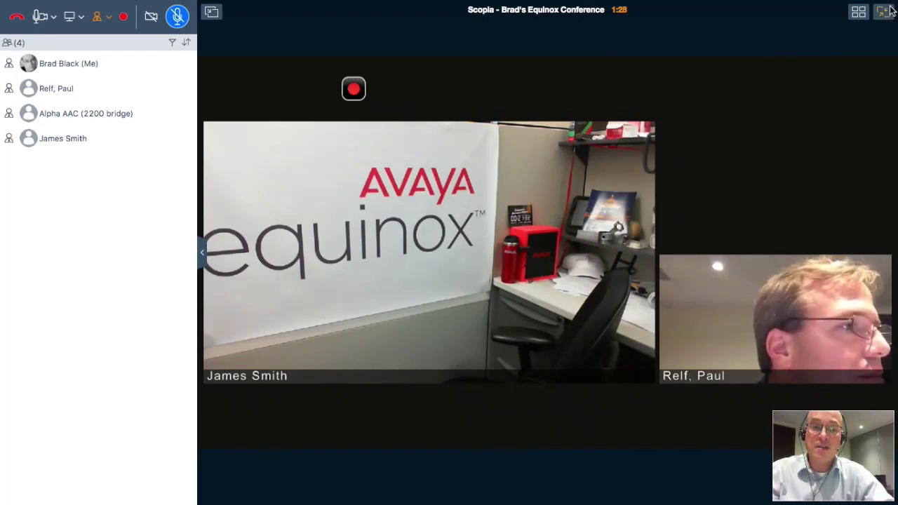
pyautogui.click(866, 14)
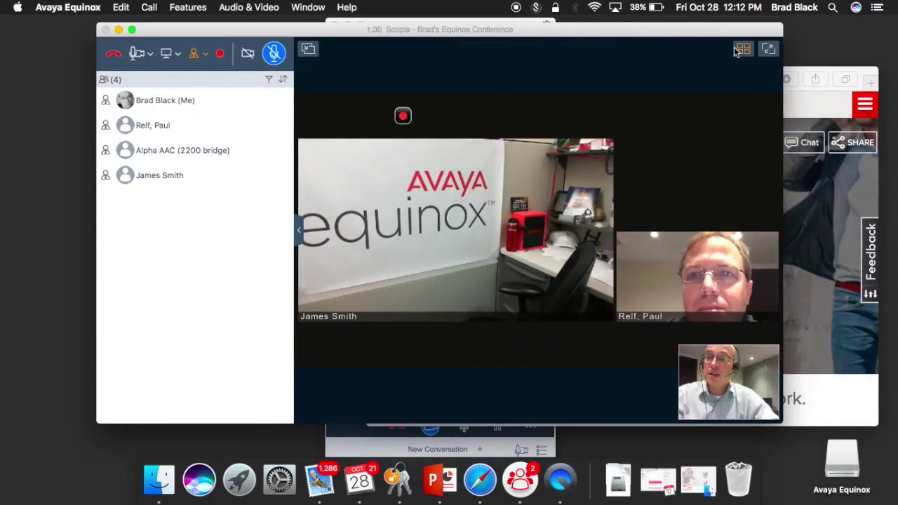
pyautogui.click(742, 49)
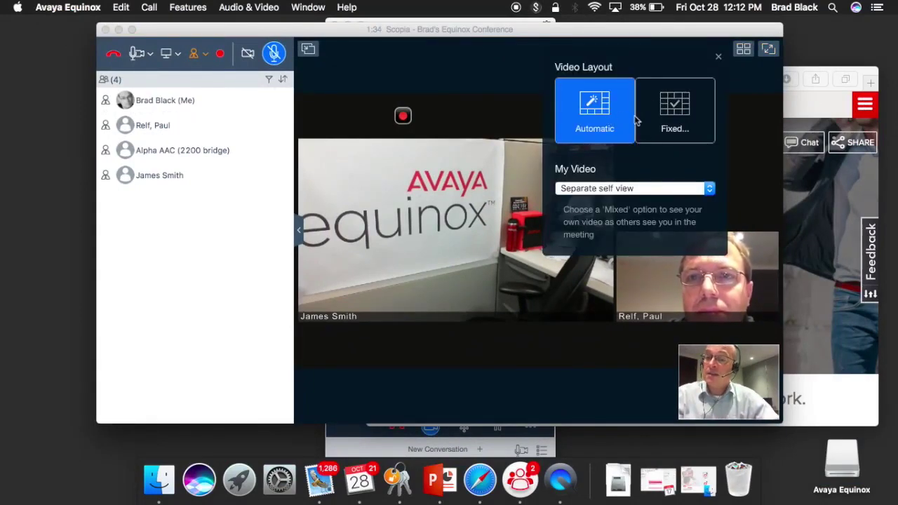
pyautogui.click(679, 123)
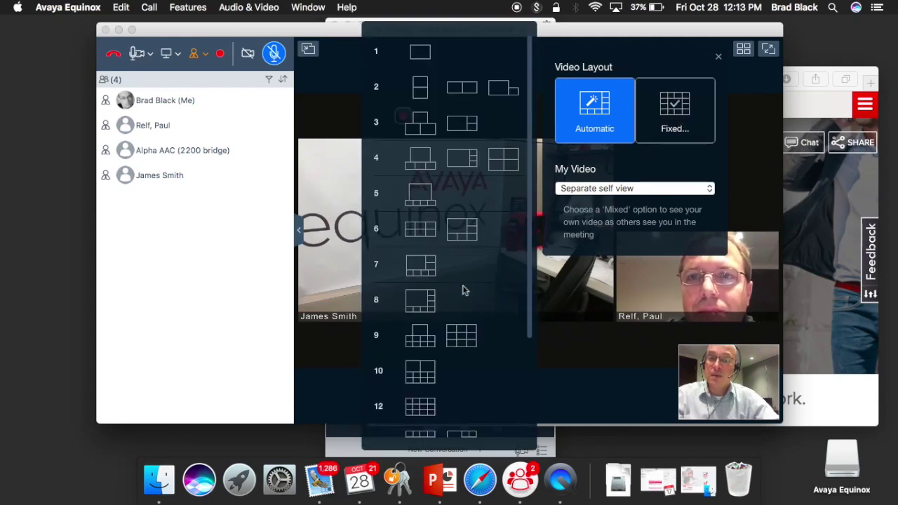
pyautogui.click(726, 128)
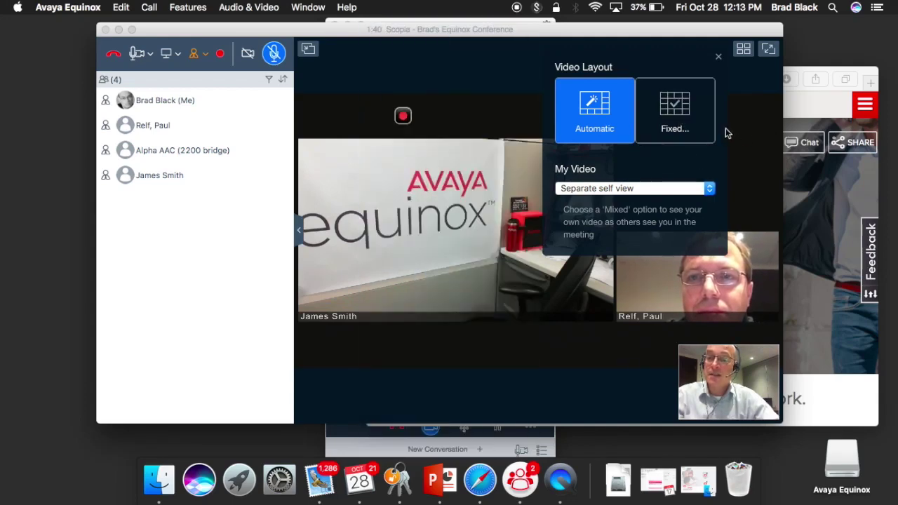
pyautogui.click(623, 190)
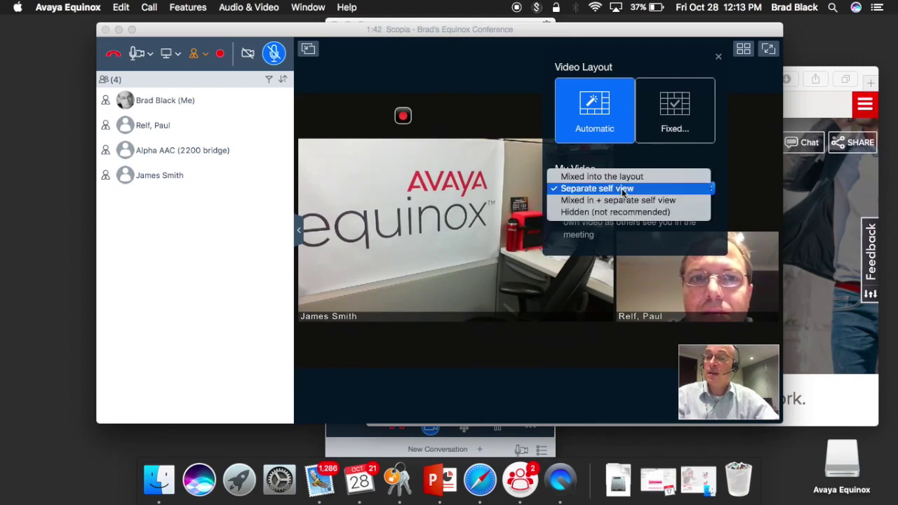
pyautogui.click(508, 88)
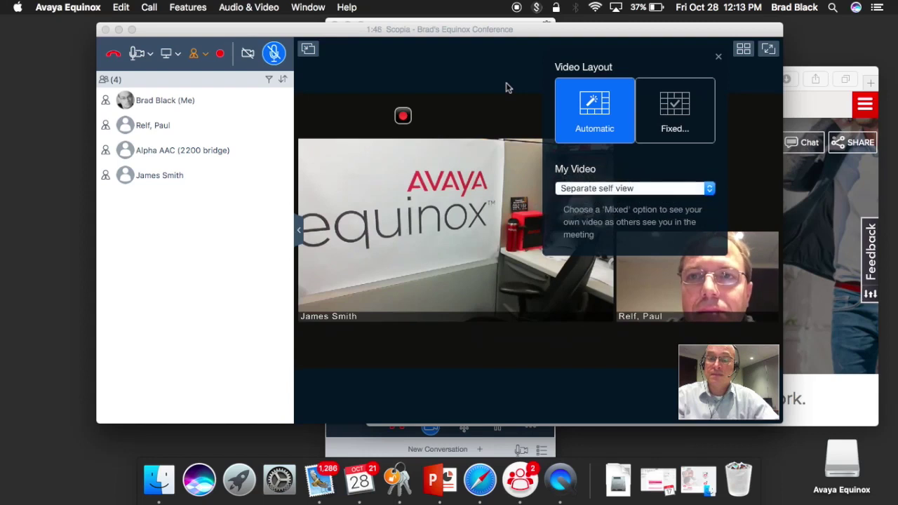
pyautogui.click(508, 88)
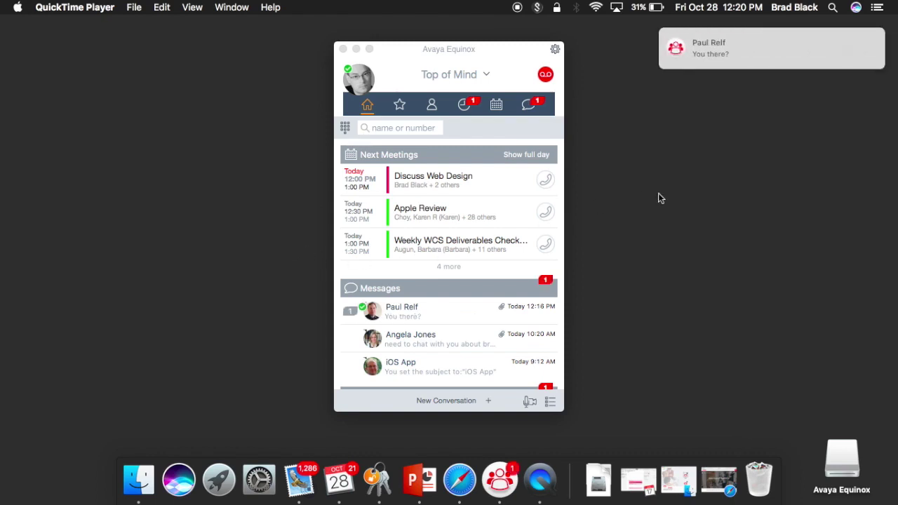
# Quick-reply 'Yes' to the contact's 'You there?' message notification
pyautogui.moveTo(770, 68)
pyautogui.click(863, 49)
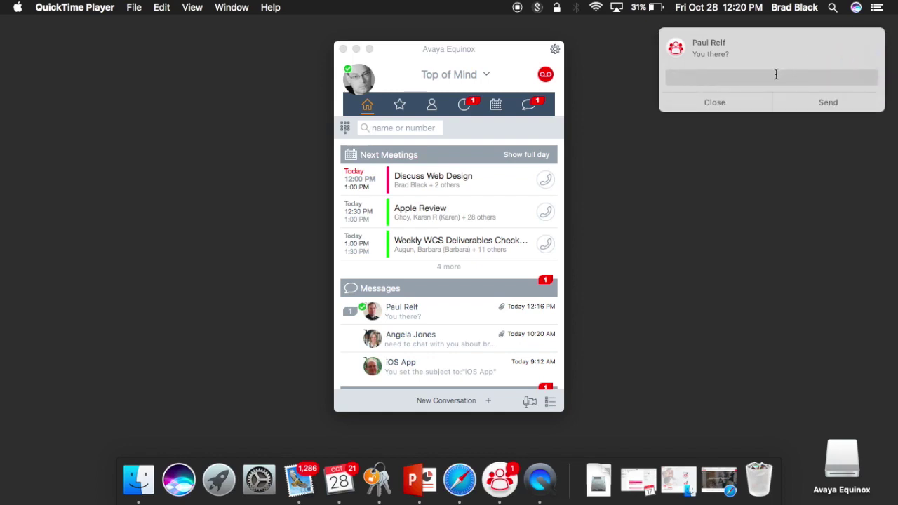
pyautogui.press('Return')
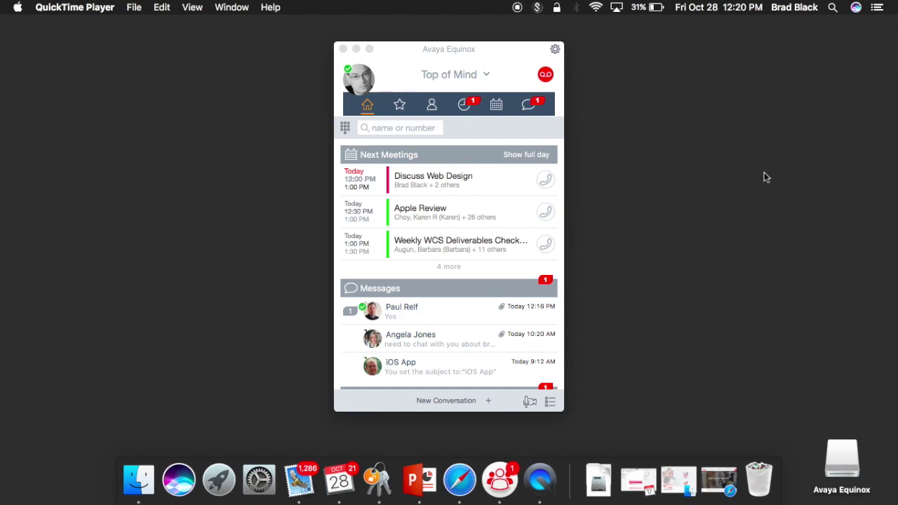
# Open the contact's conversation from Messages and scroll up to the earlier shared photos
pyautogui.click(395, 310)
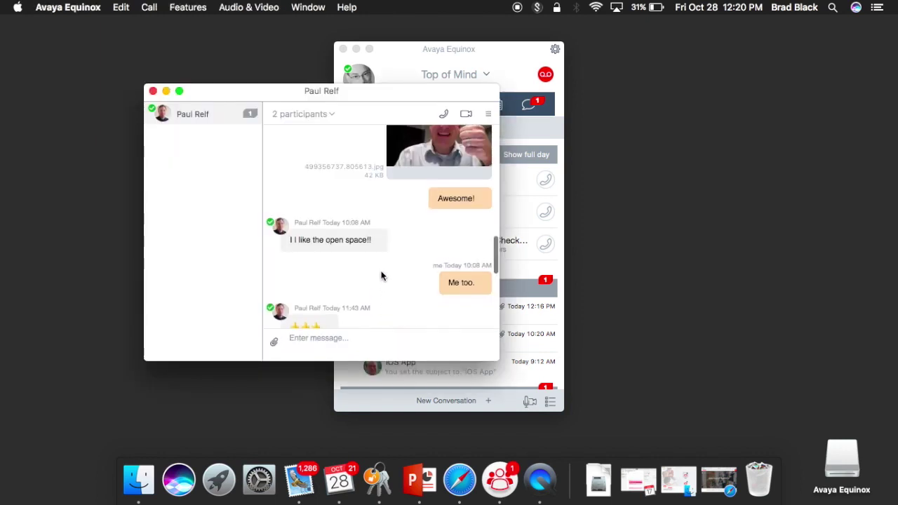
pyautogui.scroll(-1, 381, 276)
pyautogui.scroll(5, 381, 276)
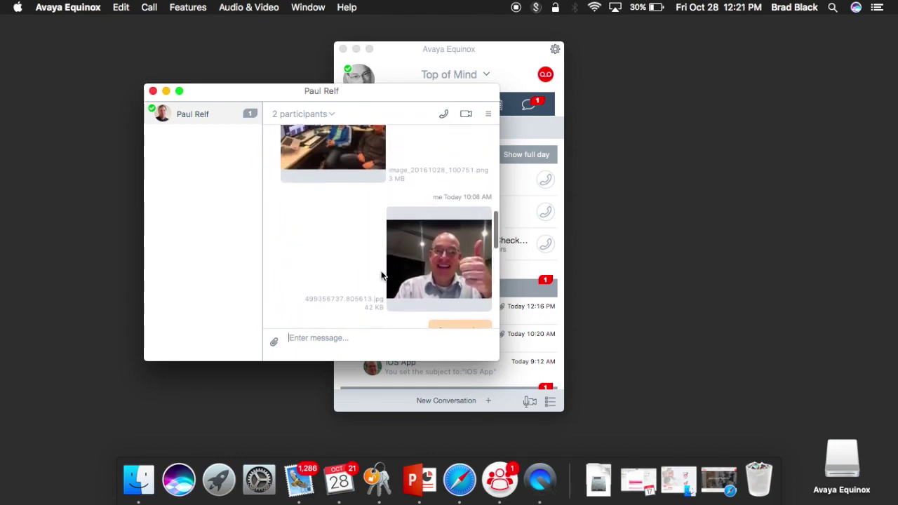
pyautogui.scroll(3, 381, 276)
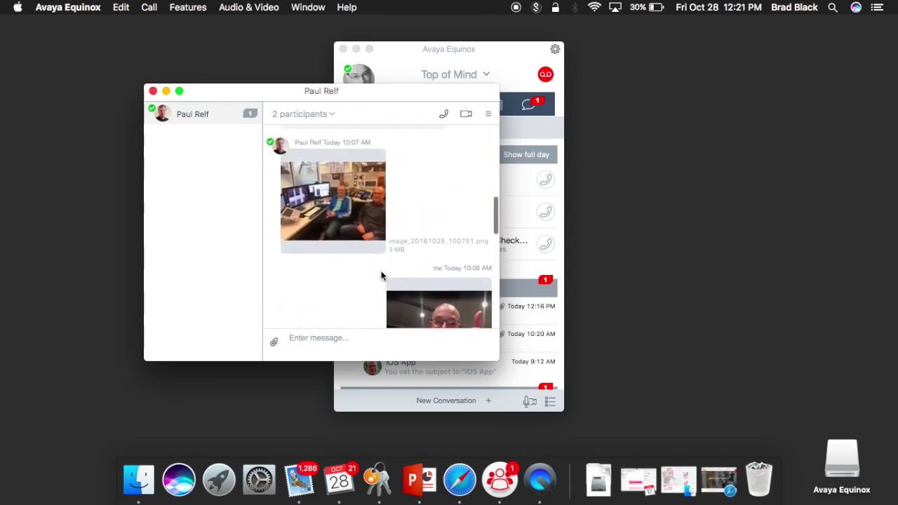
# View the shared photo image_20161028_100751.png full size in Preview, then close it
pyautogui.doubleClick(362, 230)
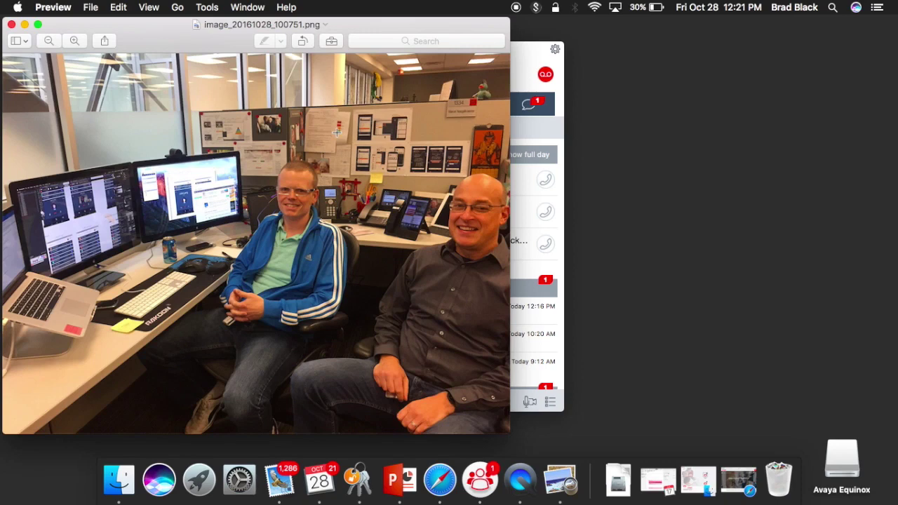
pyautogui.click(12, 26)
# Send the thank-you message 'thanks p' in the conversation
pyautogui.scroll(-5, 355, 199)
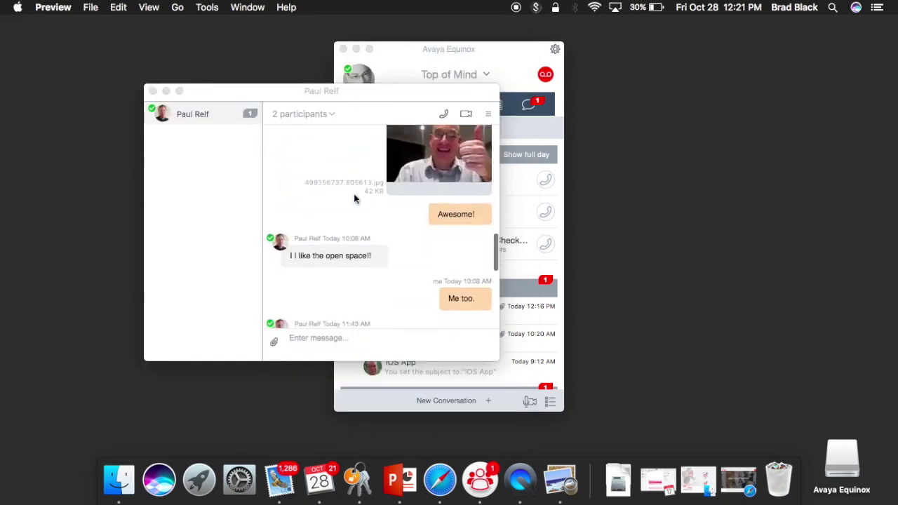
pyautogui.scroll(-10, 354, 199)
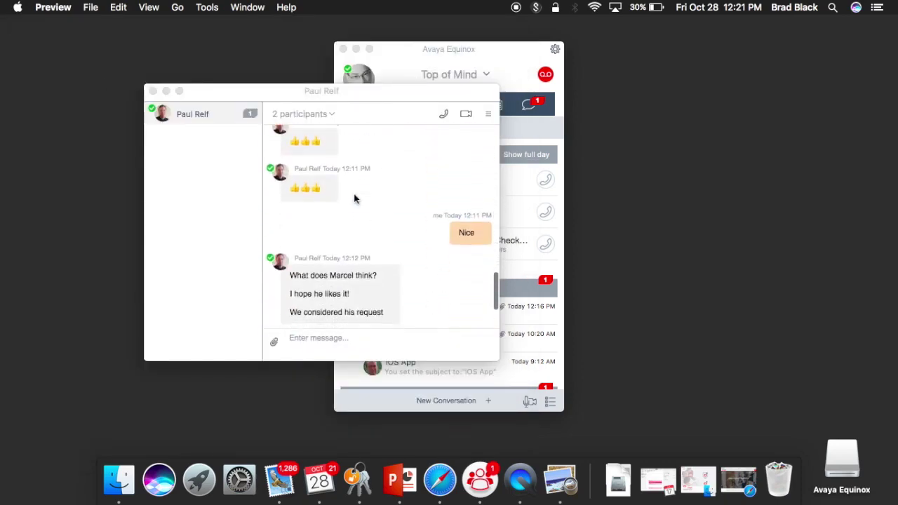
pyautogui.click(373, 336)
pyautogui.write('thanks p')
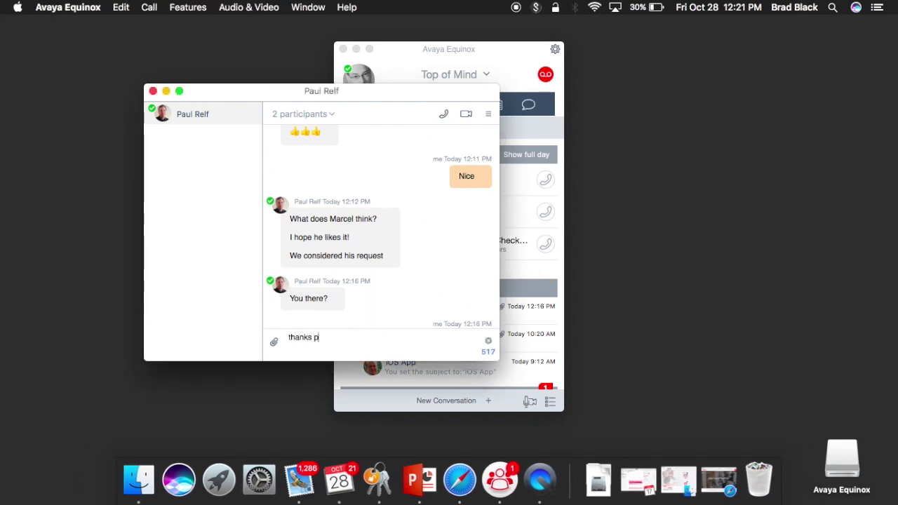
pyautogui.press('Return')
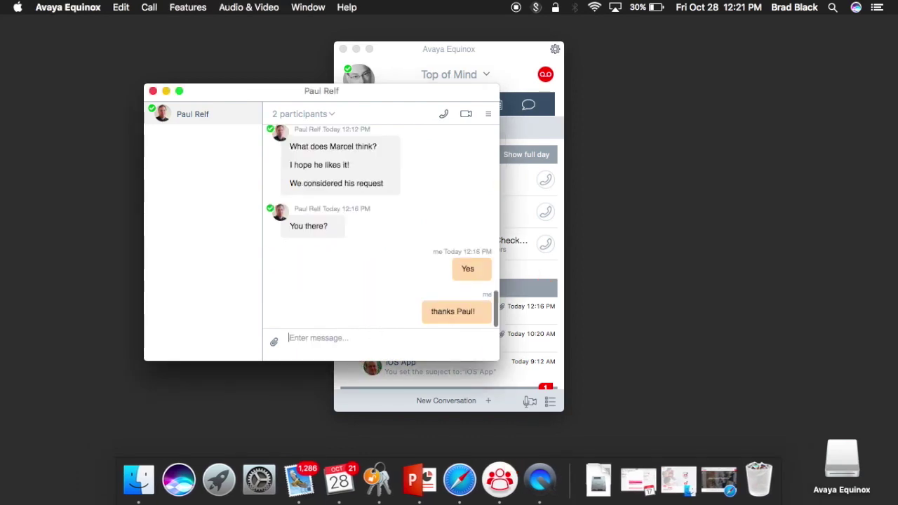
# Open and dismiss the attachment menu, then close the conversation window
pyautogui.click(275, 343)
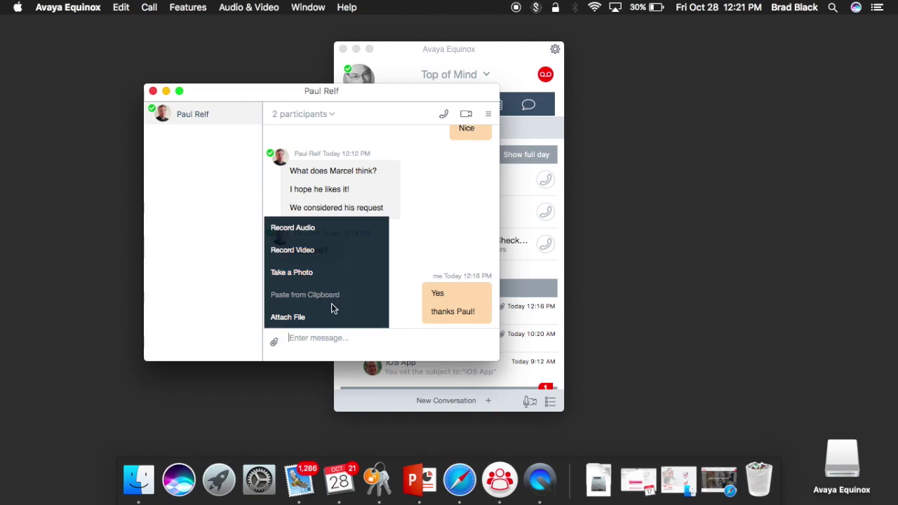
pyautogui.click(377, 341)
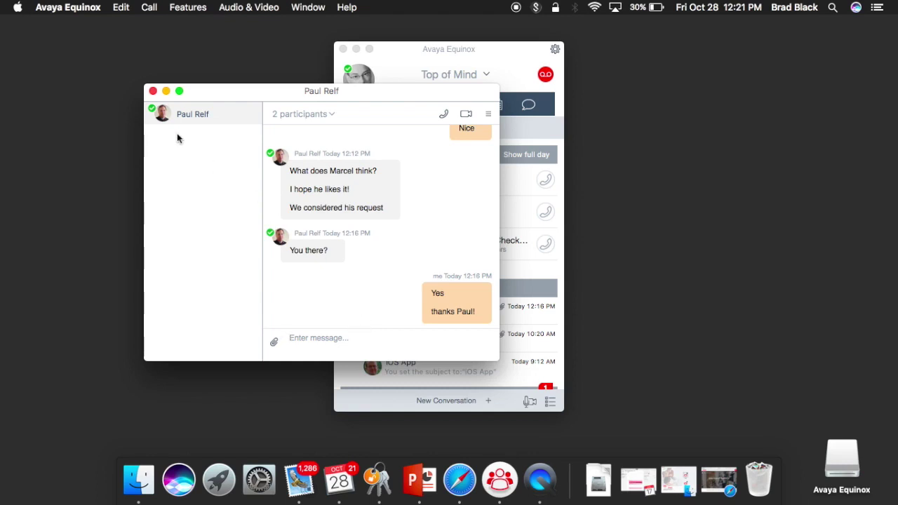
pyautogui.click(153, 92)
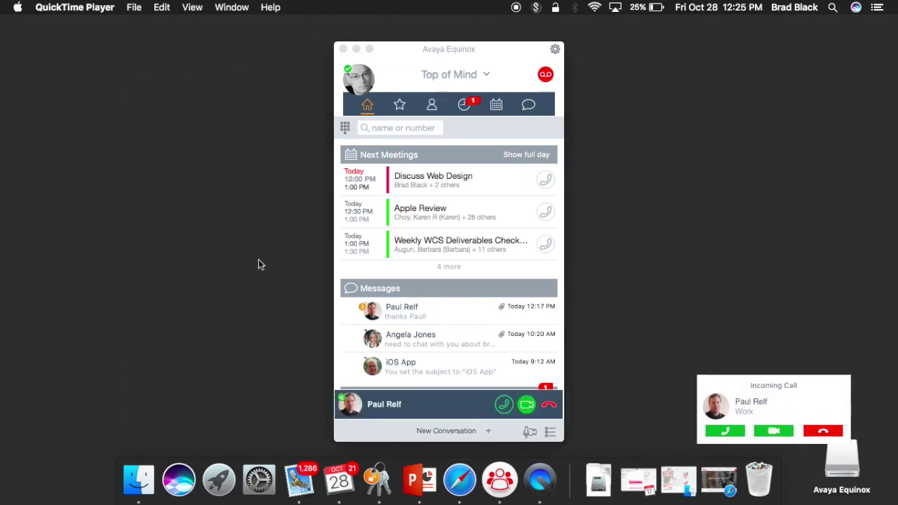
# Answer the contact's incoming call with video, mute the microphone, and exit full screen
pyautogui.click(776, 432)
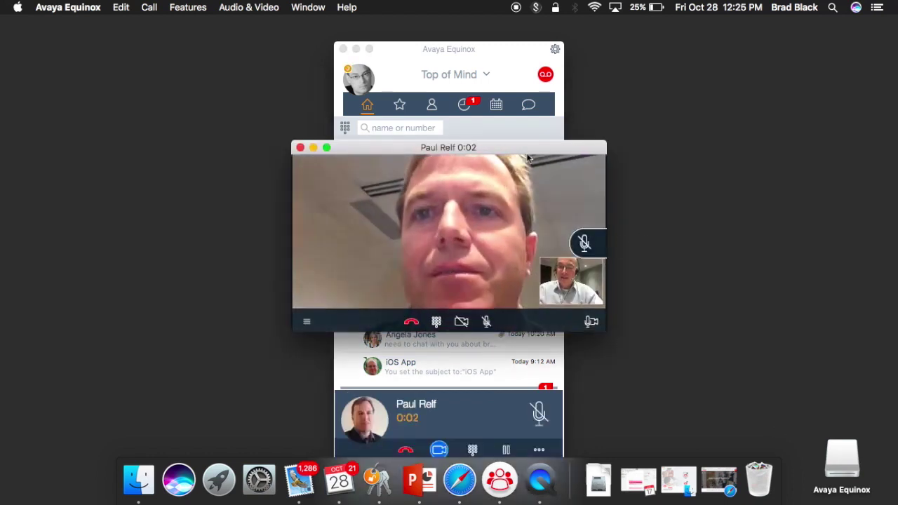
pyautogui.click(585, 242)
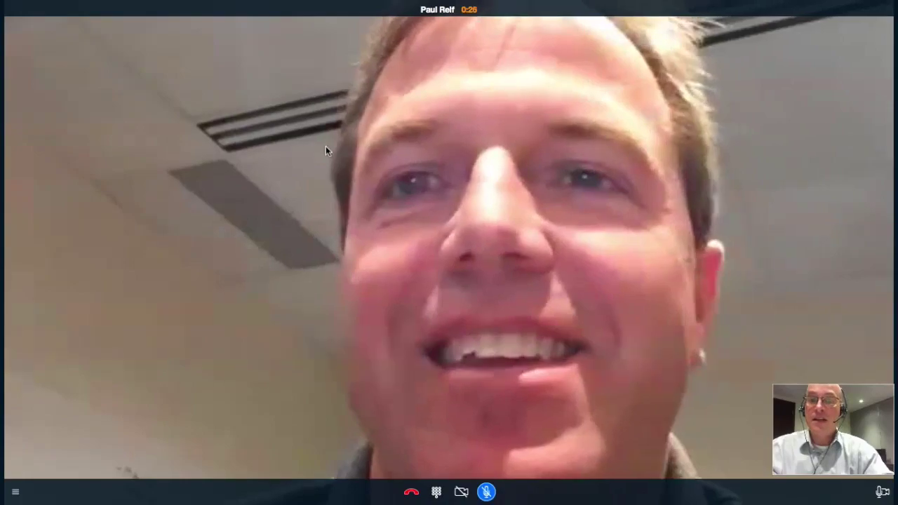
pyautogui.press('Escape')
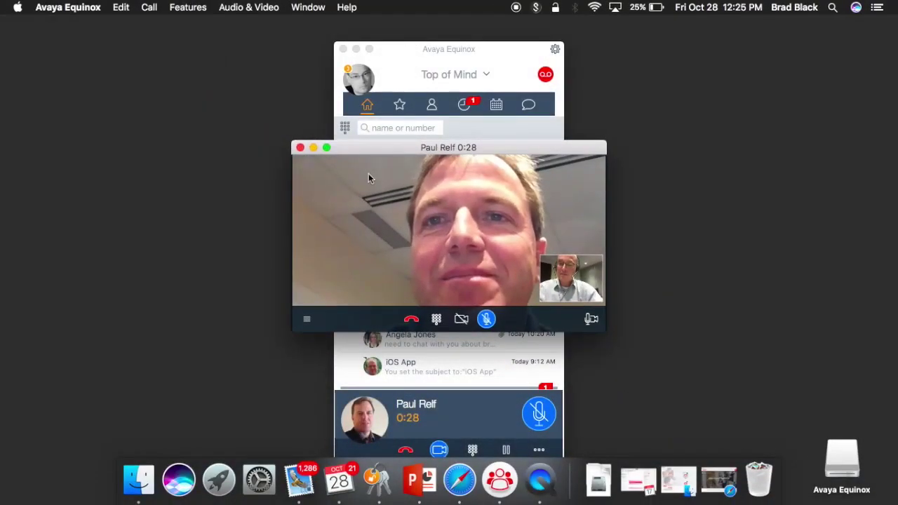